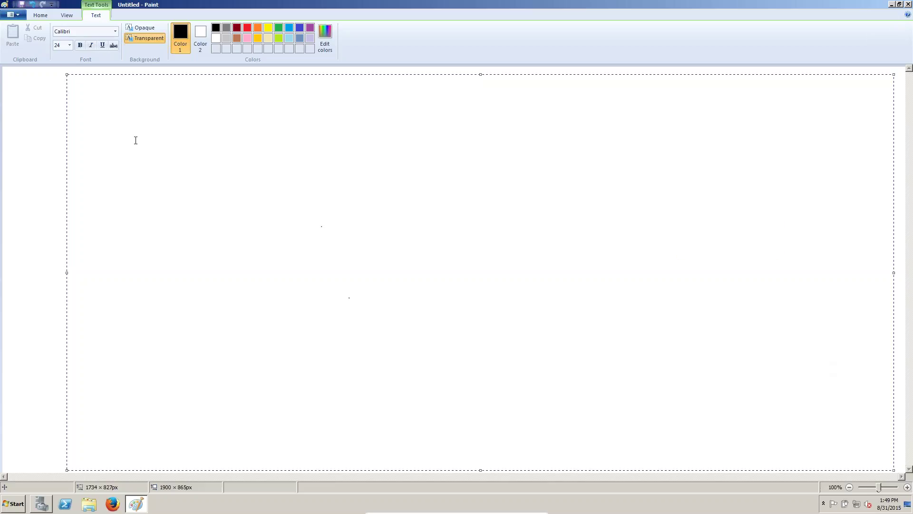
- Write the heading "Update OBIA Patches" in red in the text box, followed by a blank line
click(248, 28)
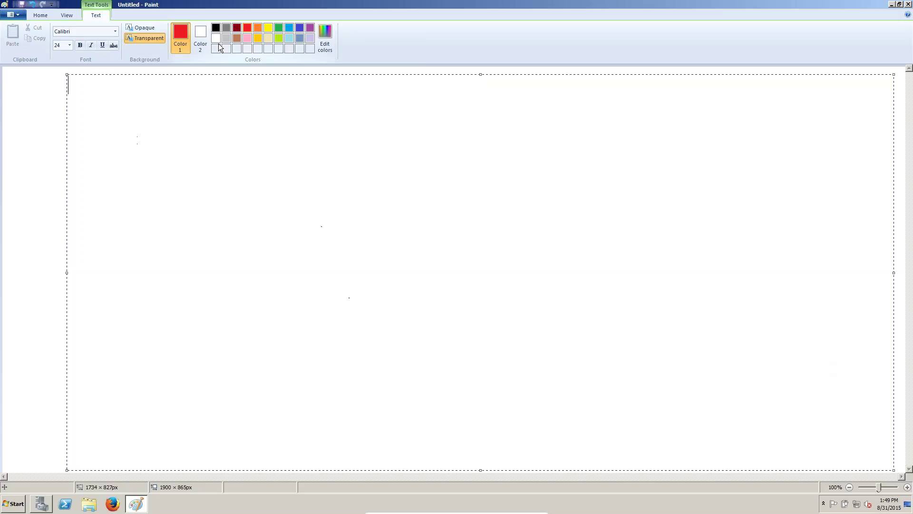
text(Update OBIA Patches)
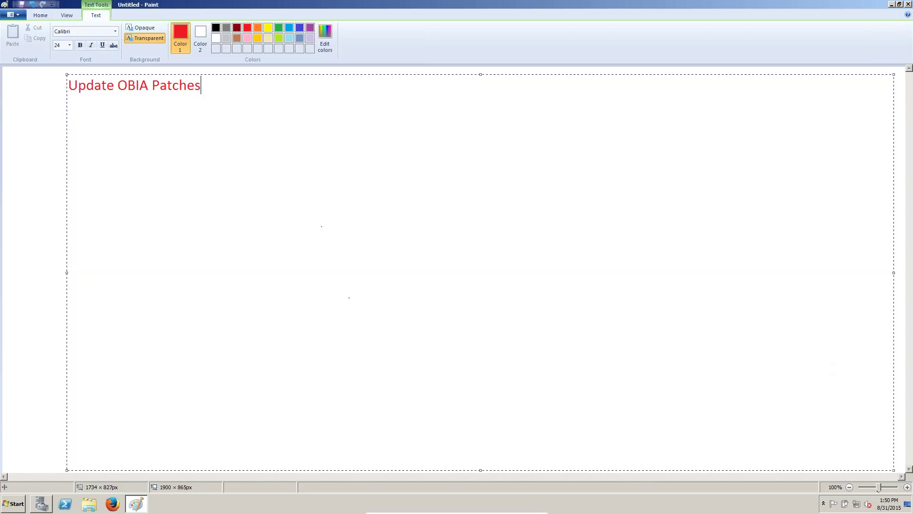
key(Return)
key(Return)
- Add the line "Step 1 : Install 7 zip" with the step label in red and the instruction in black
text(Step 1 :)
click(218, 28)
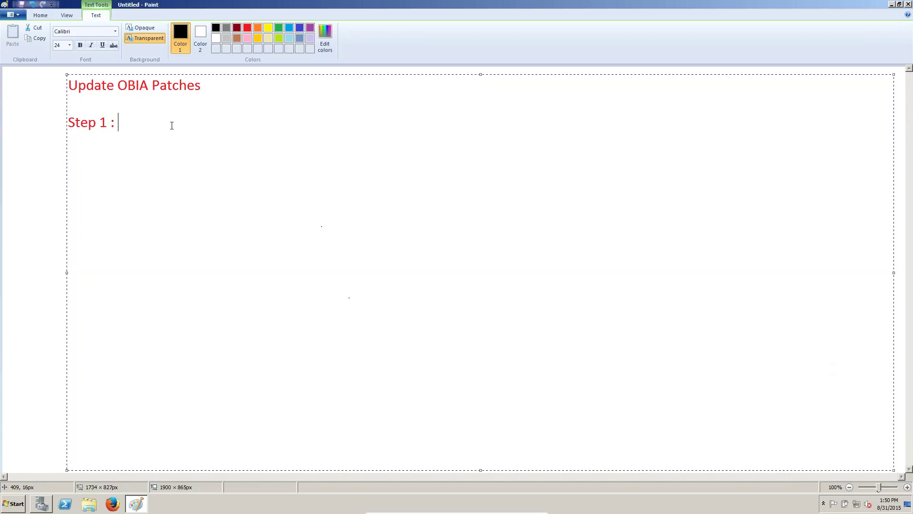
text(Install 7 zip)
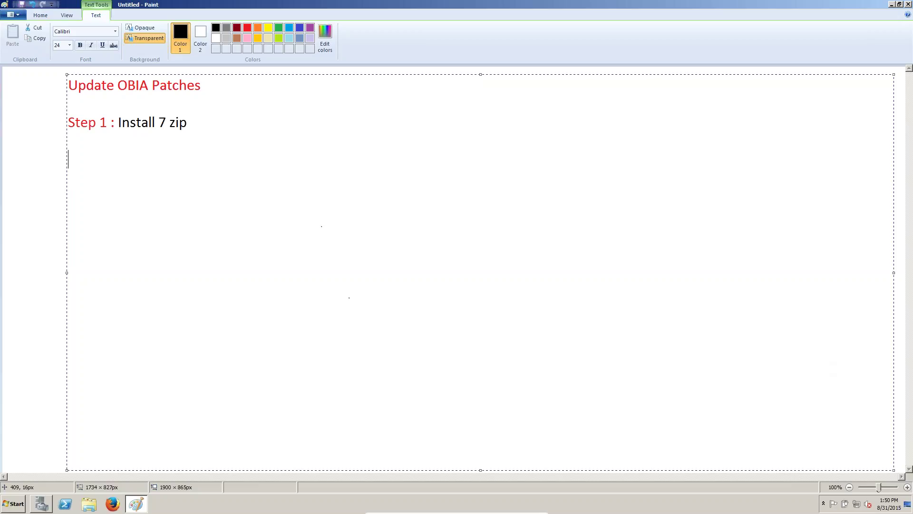
- Add the line "Step 2 : Extract patches to any folder in c drive" with a red label, black instruction and a blank line below
click(248, 27)
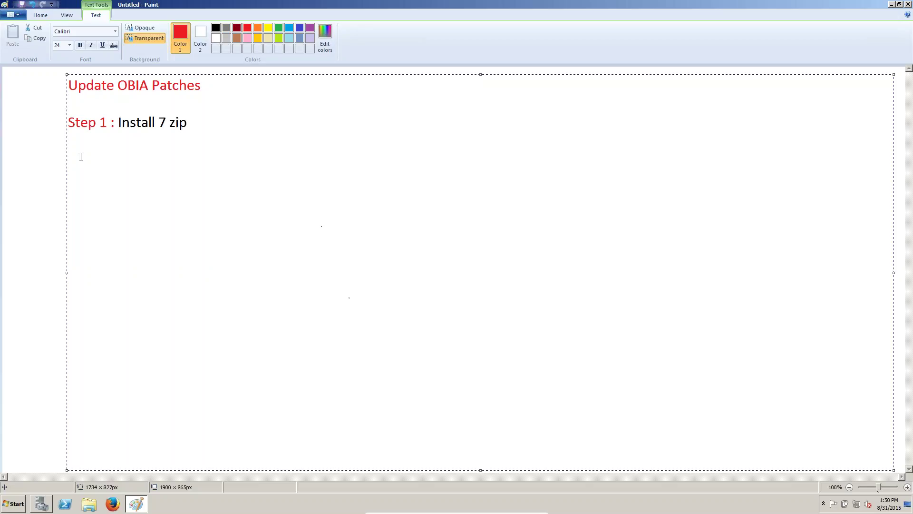
text(Step 2 :)
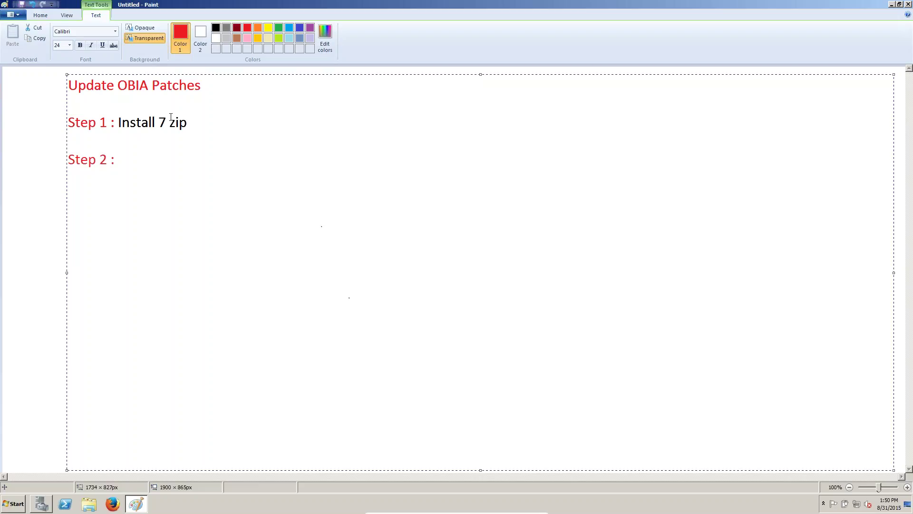
click(216, 27)
text(Ext)
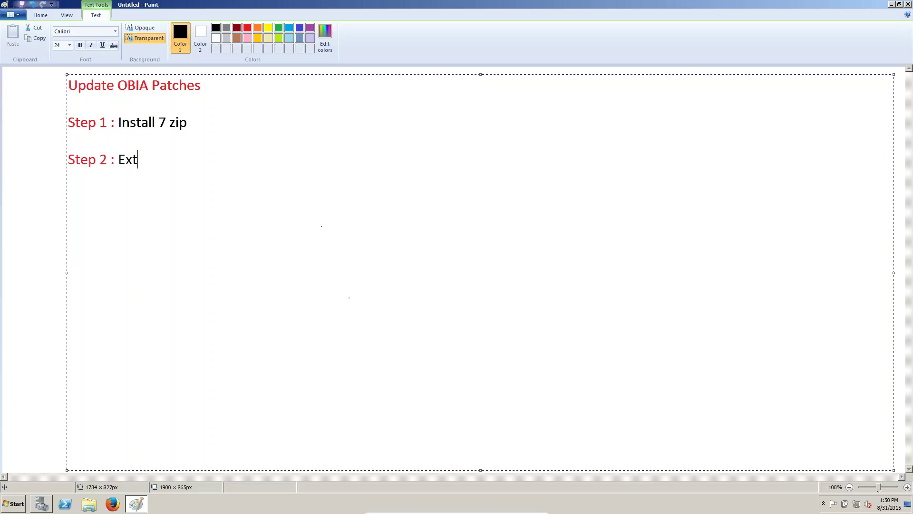
text(ract patches to )
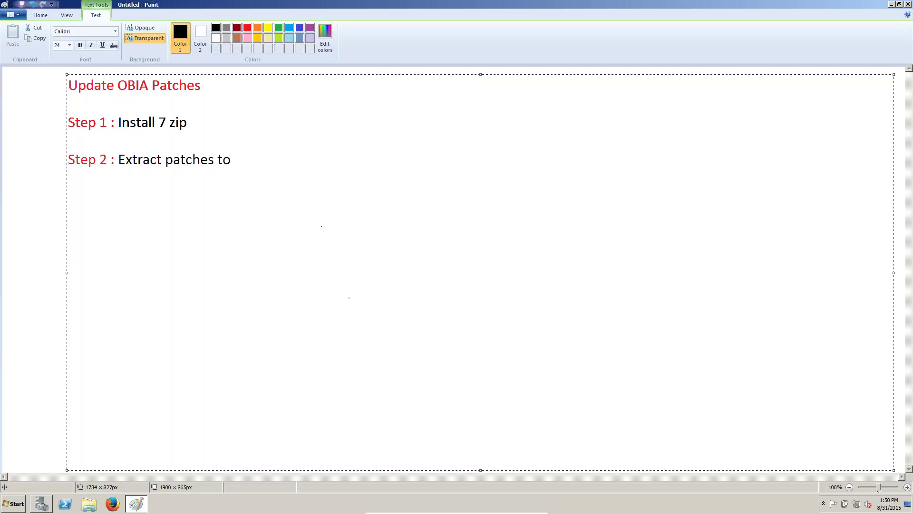
text(c)
key(BackSpace)
key(BackSpace)
text(any folder in c drive)
key(Return)
key(Return)
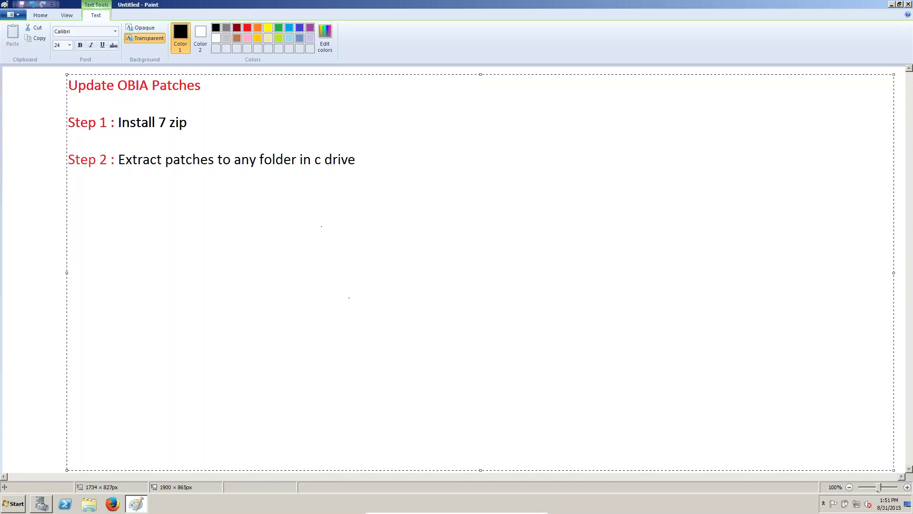
- Add the line "Step 3 : Stop Services or Restart System" with the step label in red and the instruction in black
click(248, 28)
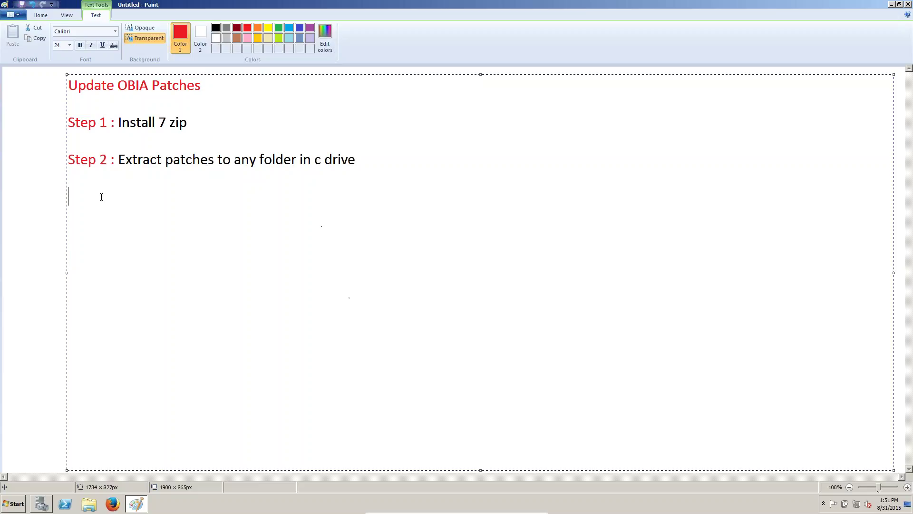
text(Step 3 :)
click(218, 29)
text(Stop )
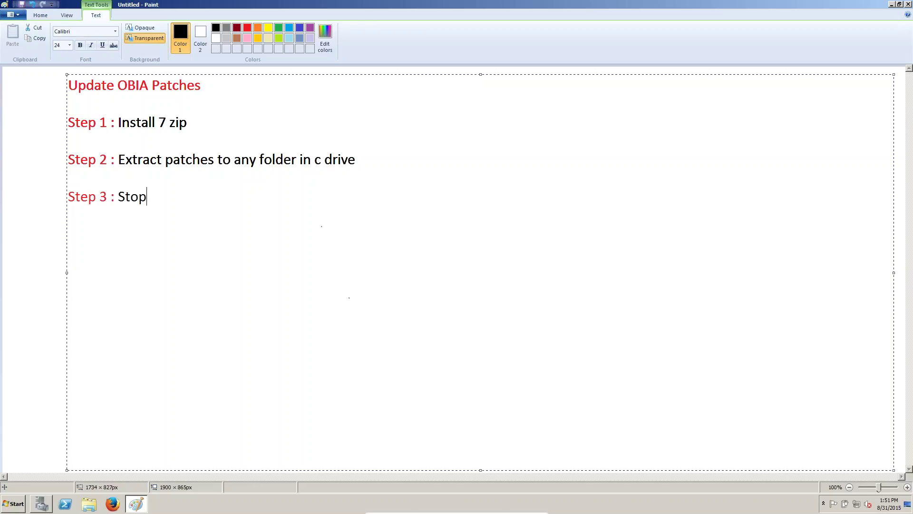
text(Services or Restart )
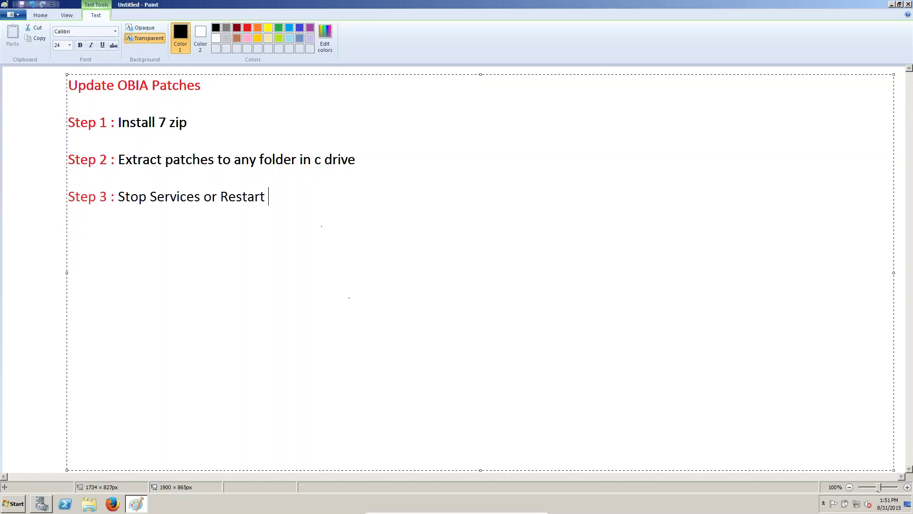
text(System)
key(Return)
key(Return)
- Show the desktop and open the folder C:\obiee11g\Oracle_BI1\biapps\tools\bin in Windows Explorer
key(super+d)
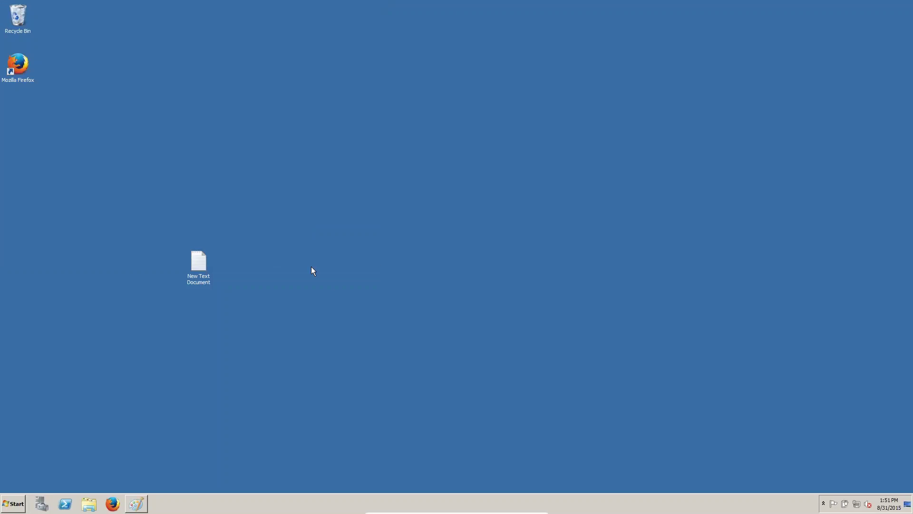
click(7, 511)
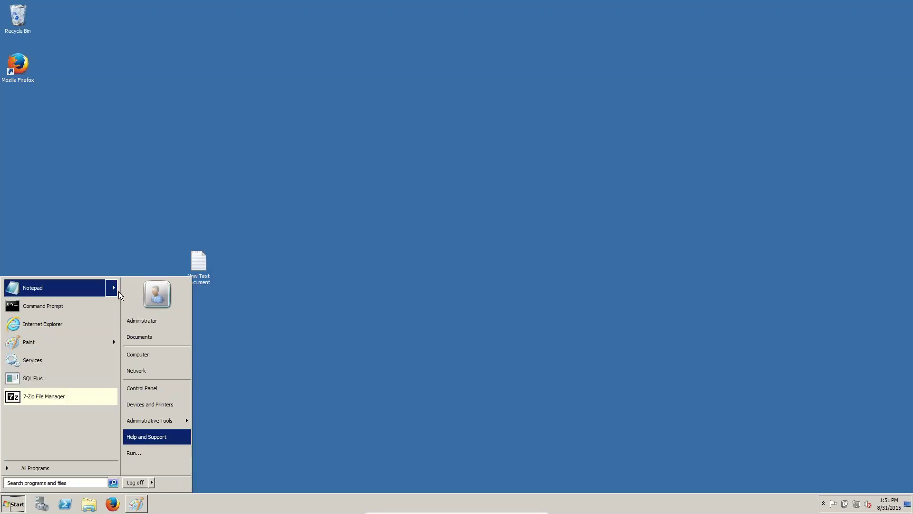
click(142, 356)
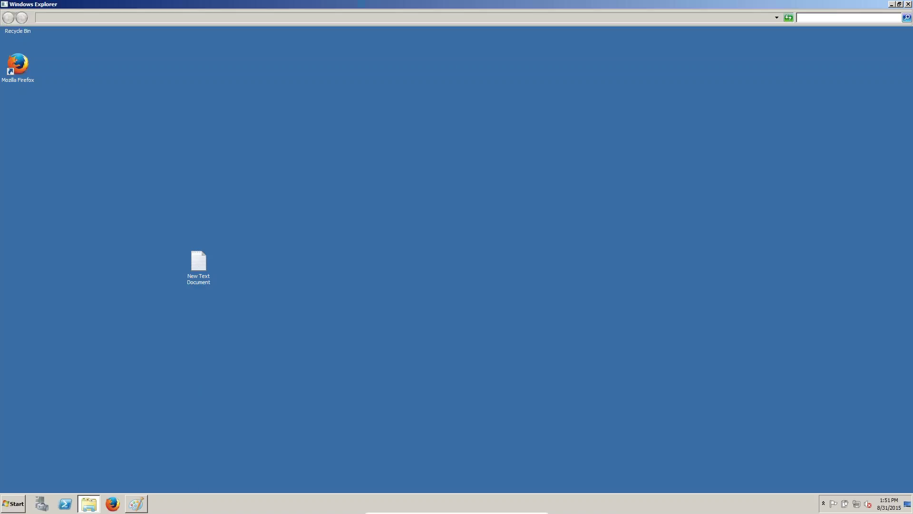
double_click(128, 71)
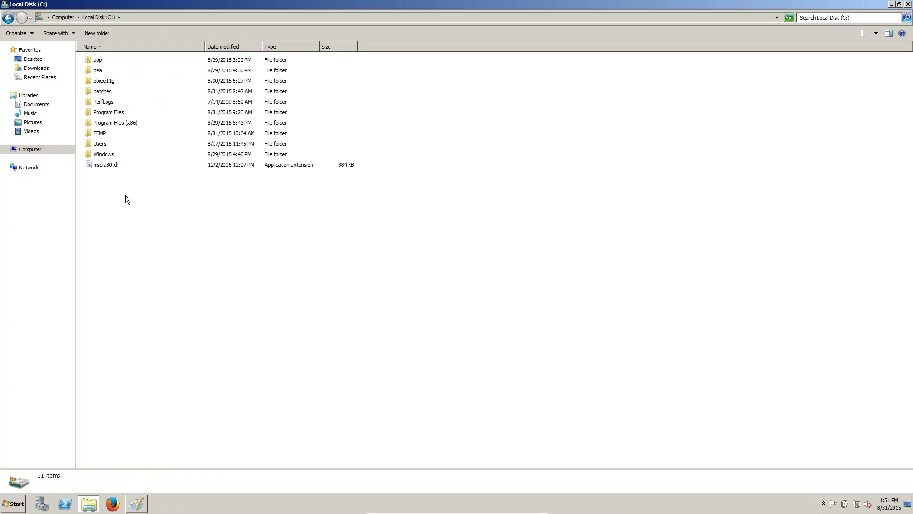
double_click(112, 83)
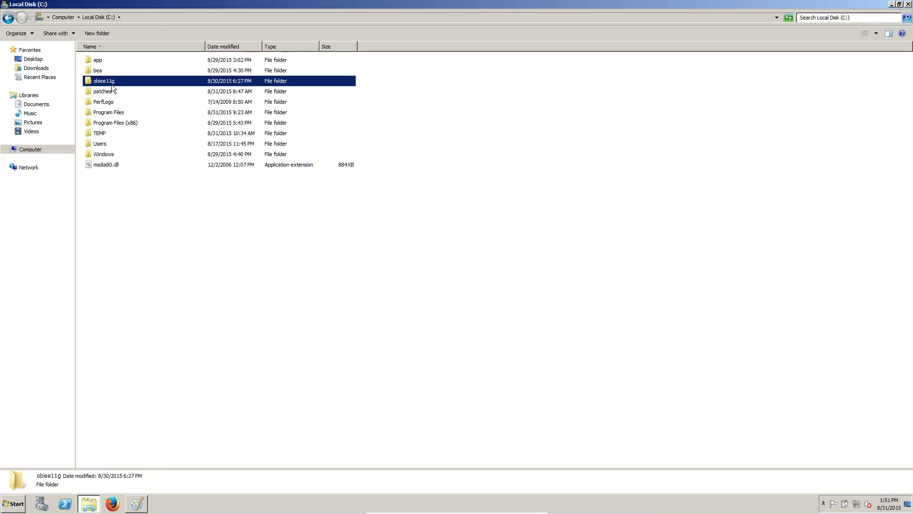
double_click(108, 91)
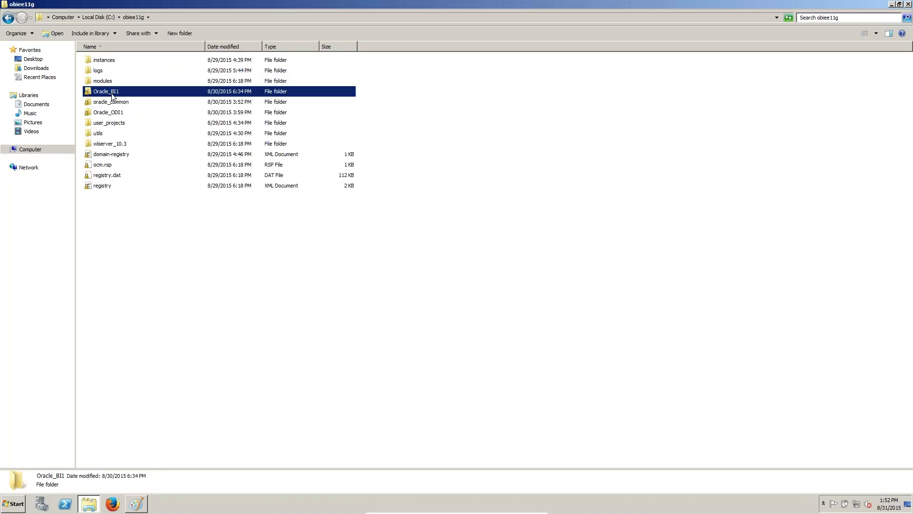
double_click(102, 116)
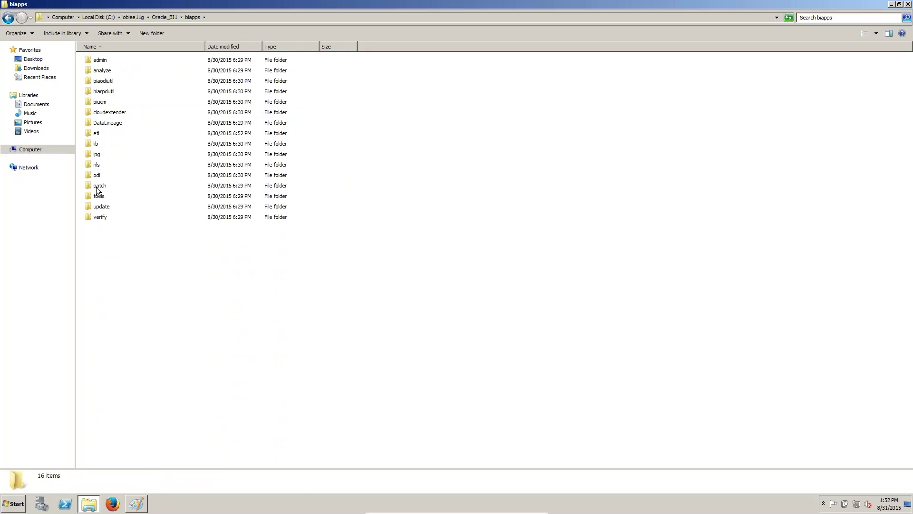
double_click(97, 194)
double_click(89, 59)
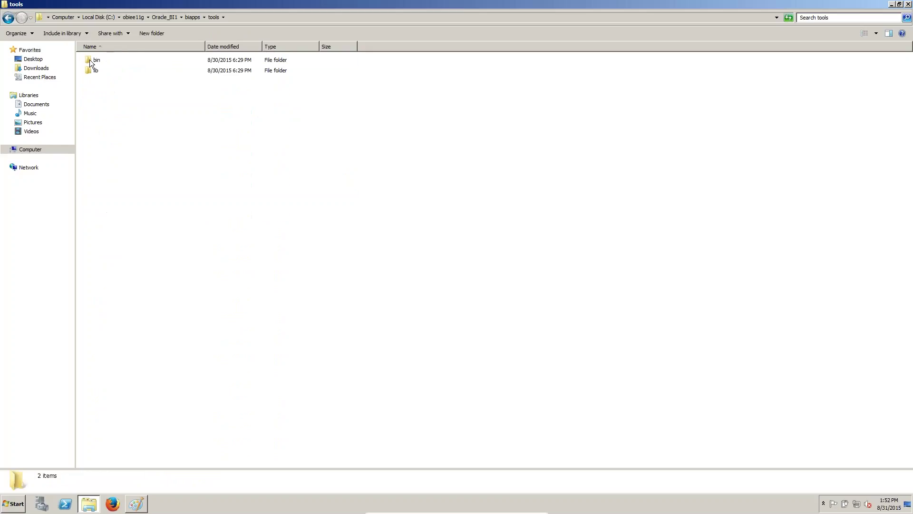
- Examine the APPLY_PATCHES.pl and apply_patches_import files in the bin folder
click(113, 60)
key(Down)
key(Up)
key(Down)
key(Up)
key(Down)
key(Up)
key(Down)
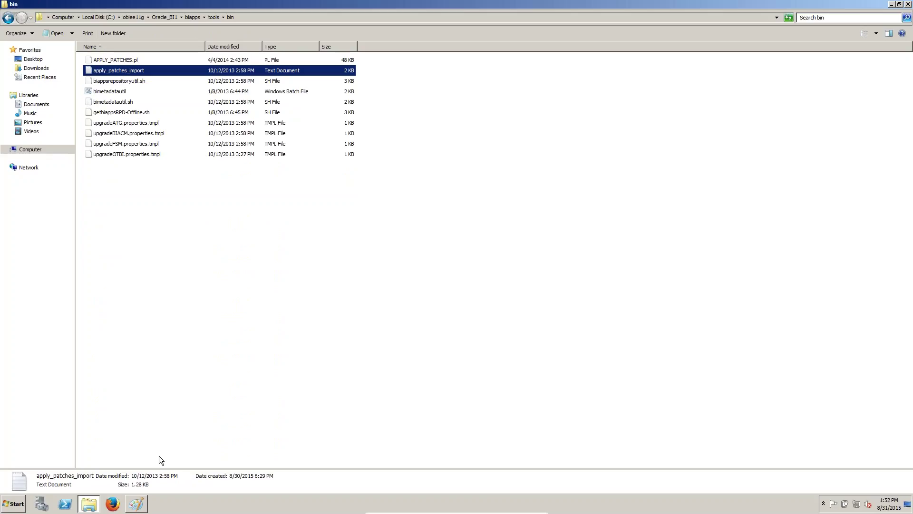
click(183, 309)
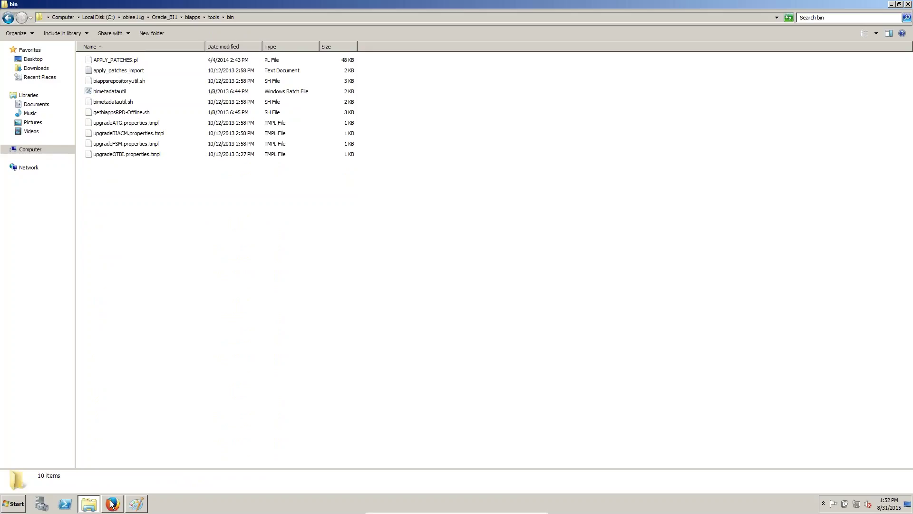
- Open New Text Document from the desktop in Notepad and copy all its parameter lines, from JAVA_HOME through PATCH_ROOT_DIR
click(89, 503)
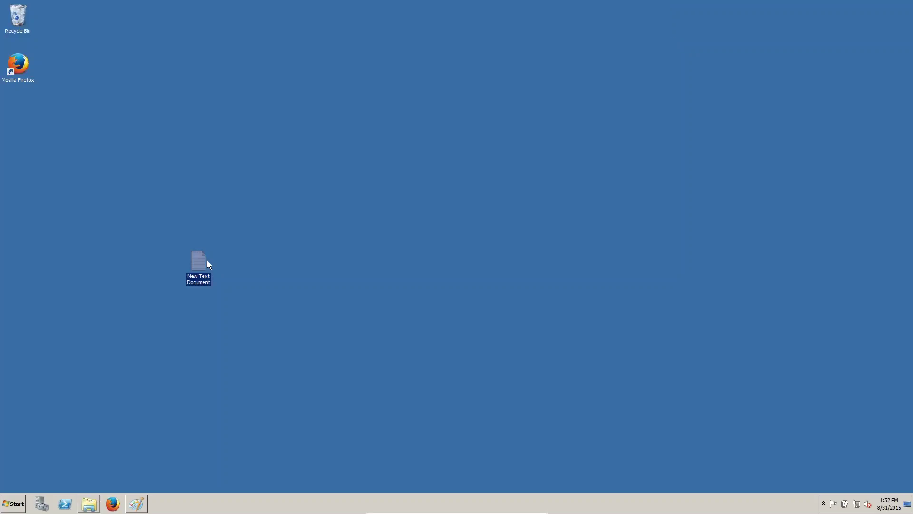
double_click(204, 261)
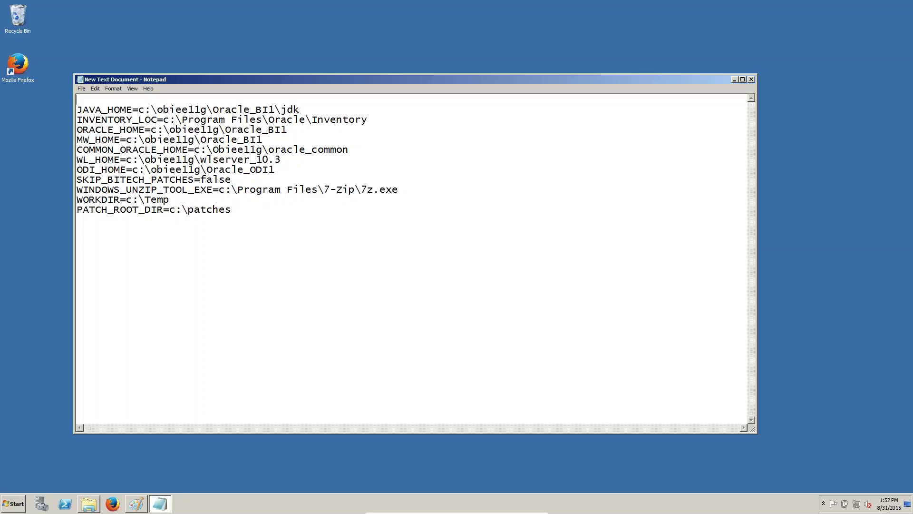
click(742, 79)
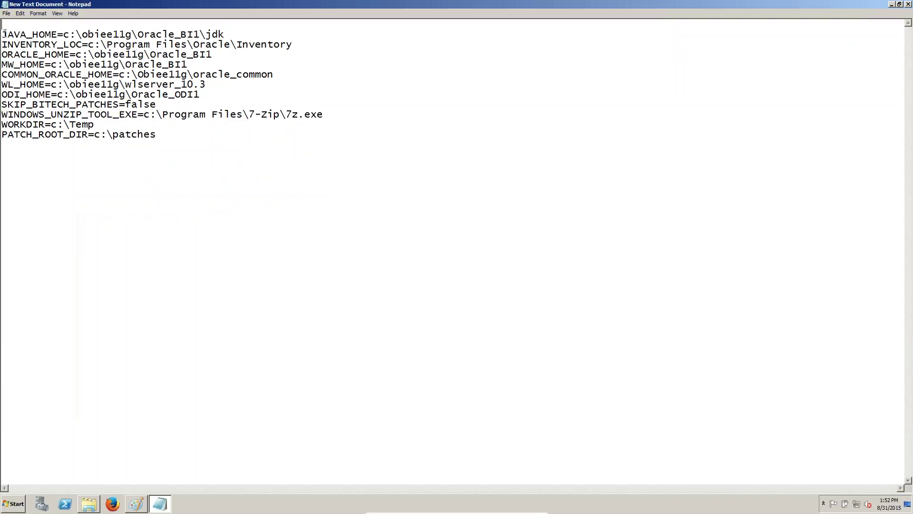
drag(3, 34, 171, 210)
click(172, 247)
drag(165, 141, 1, 33)
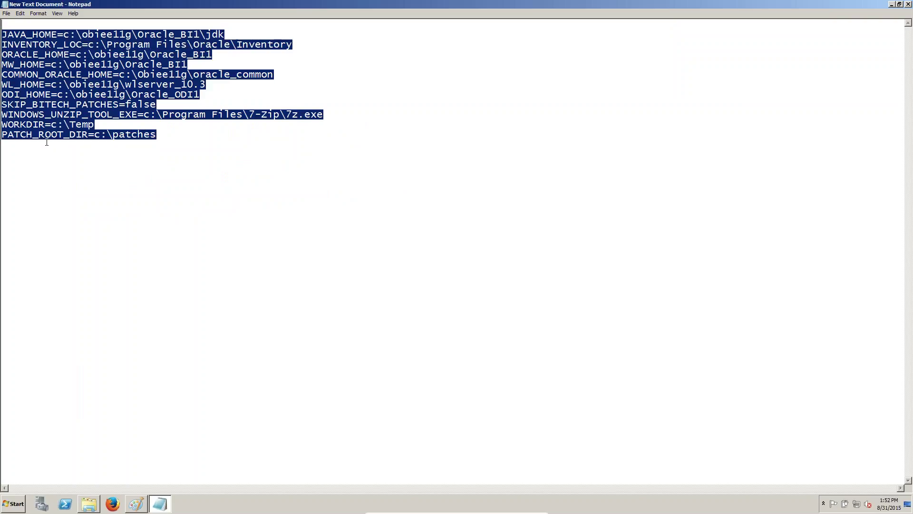
- Open apply_patches_import from the bin folder and replace its entire contents with the copied parameter lines
click(96, 504)
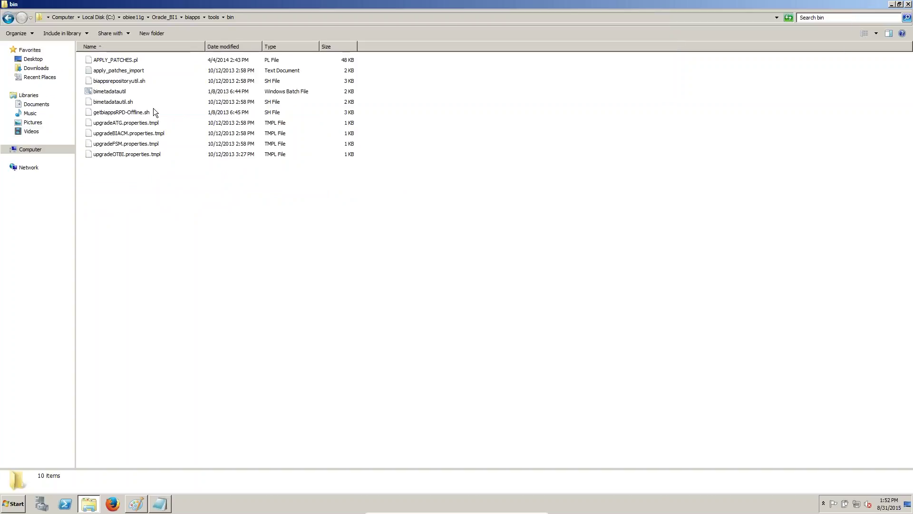
double_click(134, 71)
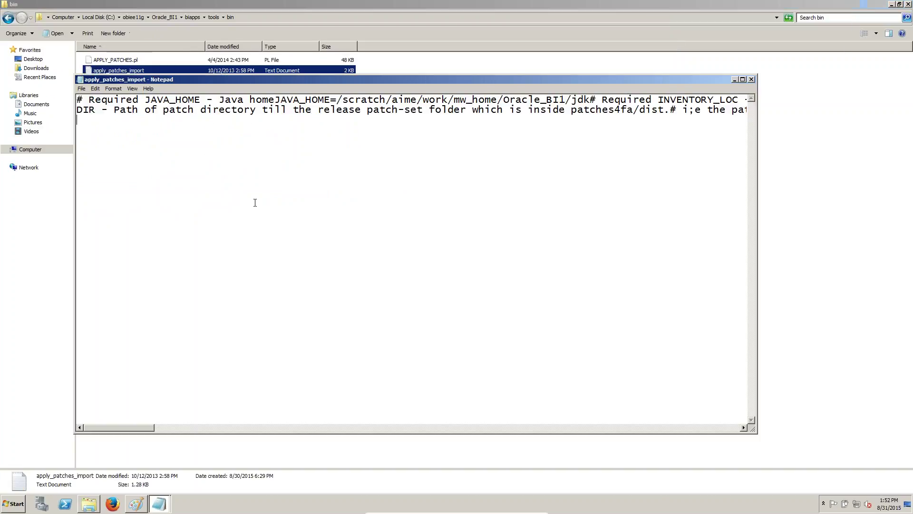
key(ctrl+a)
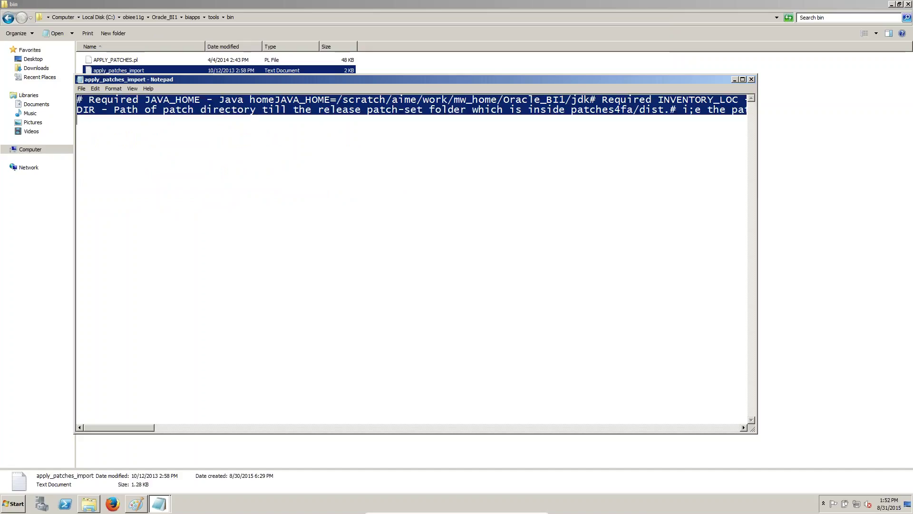
text(JAVA_HOME=c:\obiee11g\Oracle_BI1\jdk INVENTORY_LOC=c:\Program Files\Oracle\Inventory ORACLE_HOME=c:\obiee11g\Oracle_BI1 MW_HOME=c:\obiee11g\Oracle_BI1 COMMON_ORACLE_HOME=c:\obiee11g\oracle_common WL_HOME=c:\obiee11g\wlserver_10.3 ODI_HOME=c:\obiee11g\Oracle_ODI1 SKIP_BITECH_PATCHES=false WINDOWS_UNZIP_TOOL_EXE=c:\Program Files\7-Zip\7z.exe WORKDIR=c:\Temp PATCH_ROOT_DIR=c:\patches)
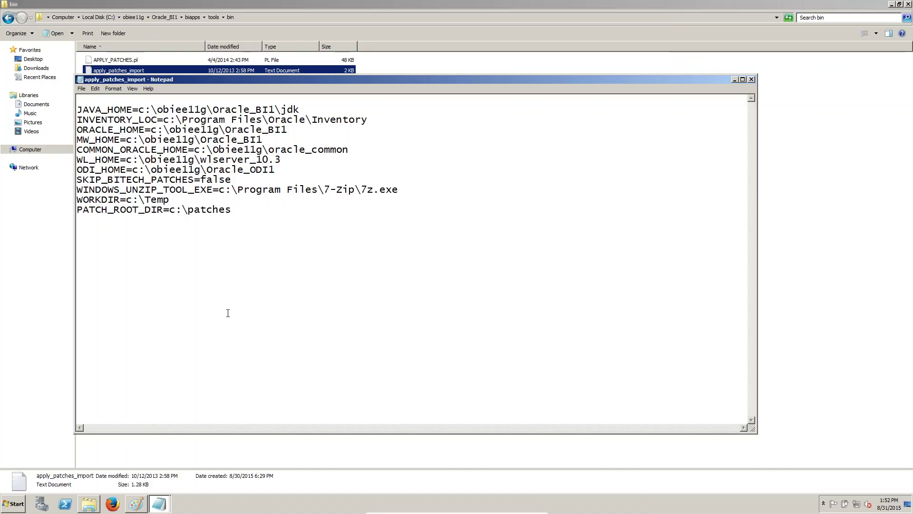
- Copy the JAVA_HOME path c:\obiee11g\Oracle_BI1\jdk from apply_patches_import and open that folder in Windows Explorer to check it
drag(216, 77, 302, 92)
drag(163, 127, 217, 127)
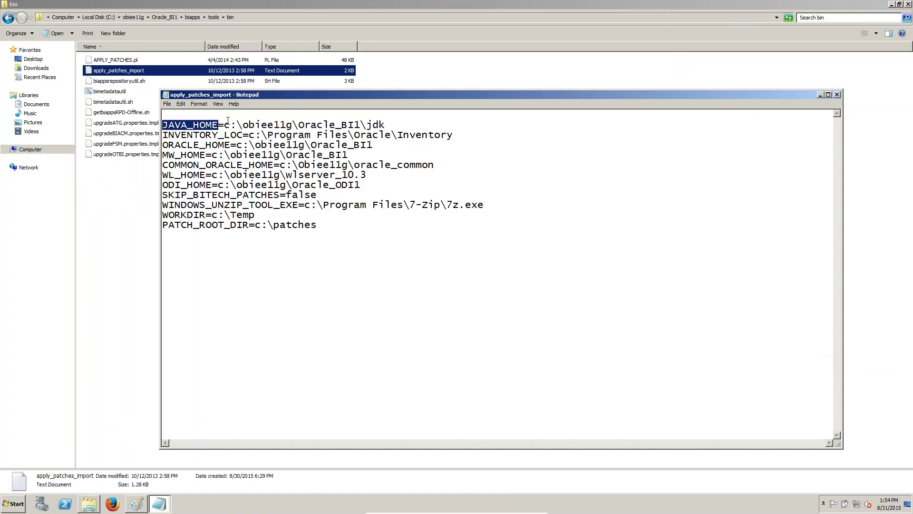
drag(224, 125, 393, 124)
key(ctrl+c)
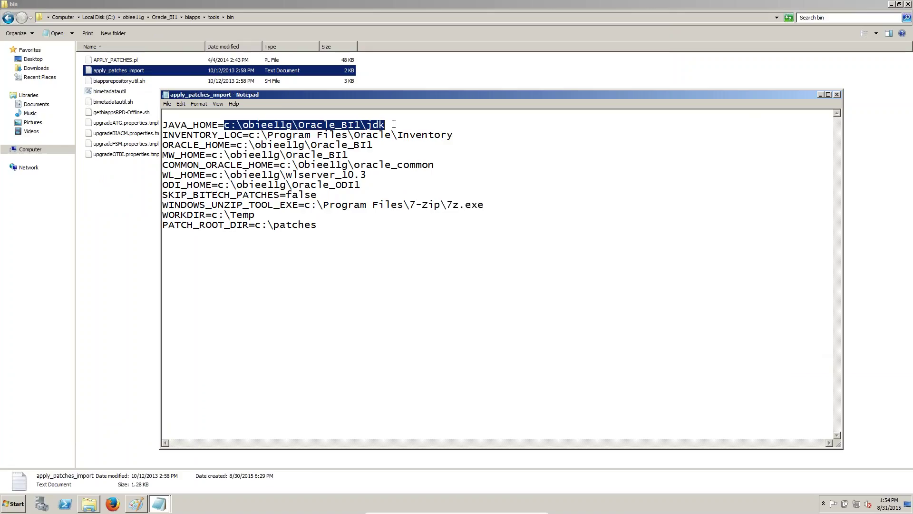
click(118, 17)
click(272, 13)
click(272, 15)
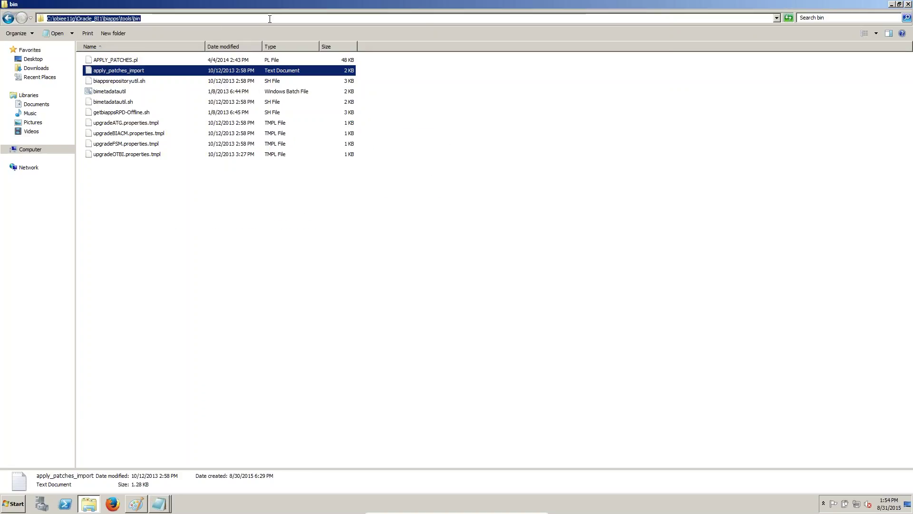
key(ctrl+v)
key(Return)
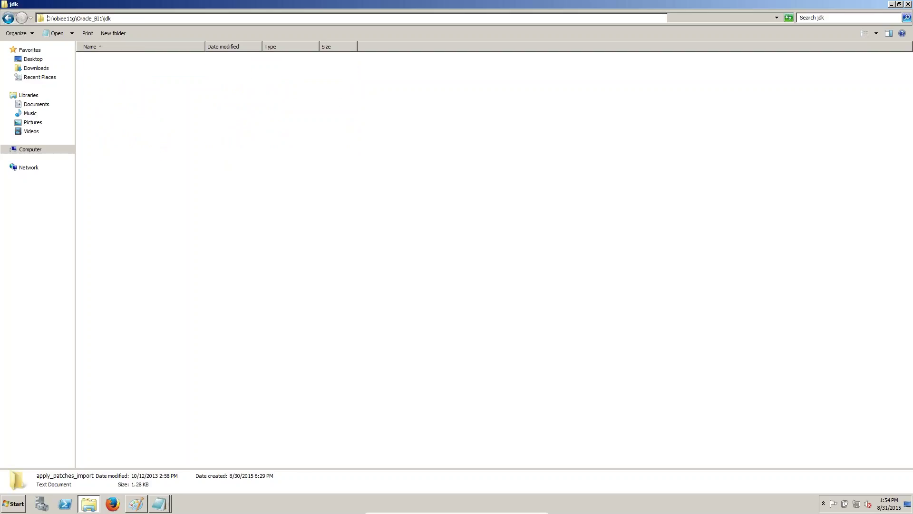
- Browse from drive C: to obiee11g\Oracle_BI1\jdk to check the JAVA_HOME path, and return to apply_patches_import in Notepad
click(79, 17)
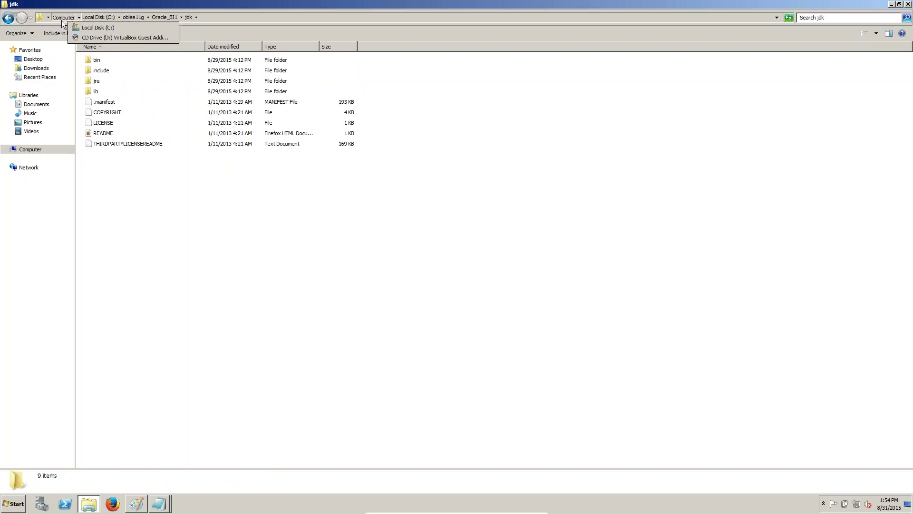
click(91, 19)
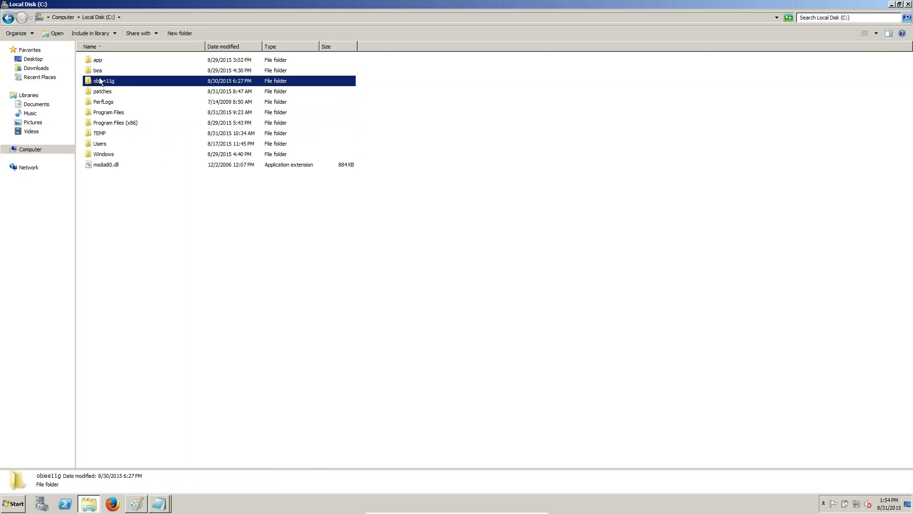
double_click(99, 81)
double_click(99, 91)
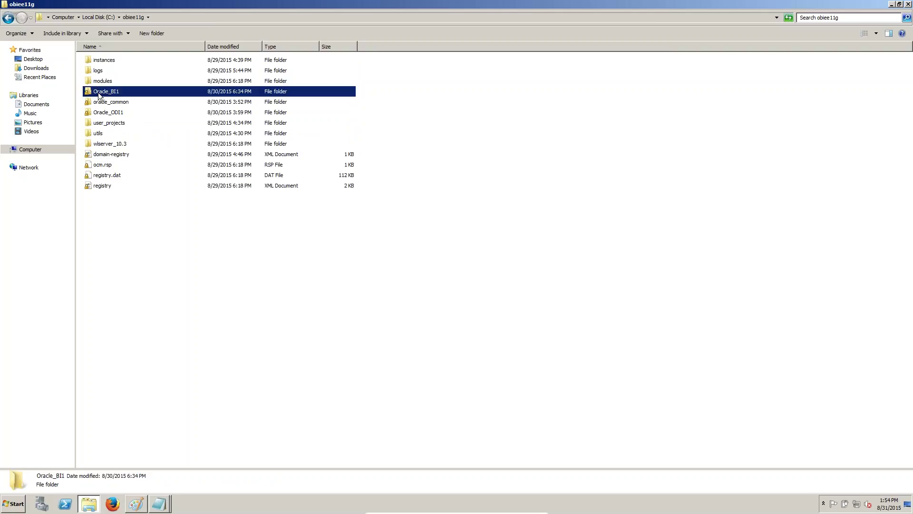
double_click(94, 395)
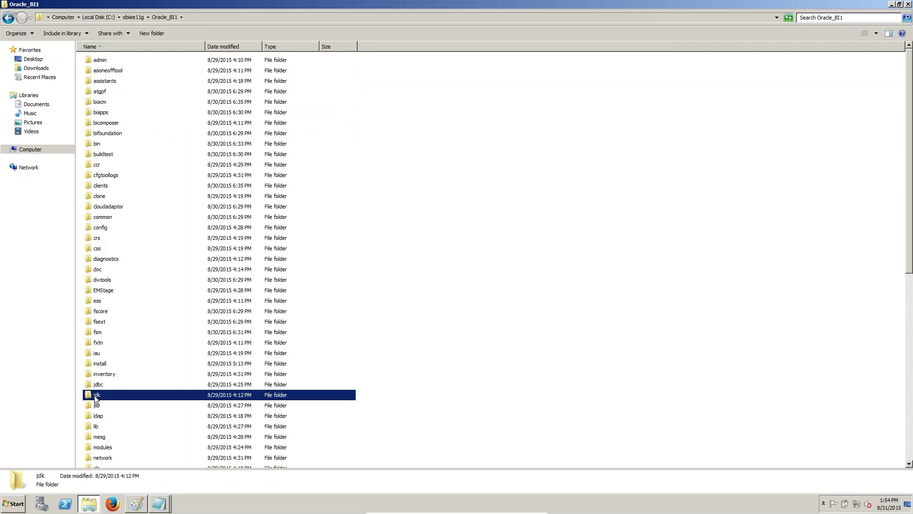
click(252, 14)
click(158, 503)
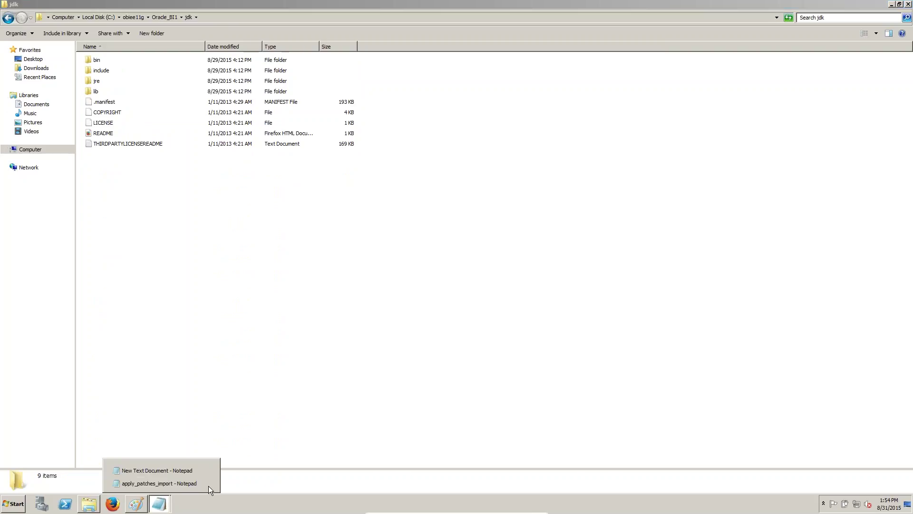
click(178, 484)
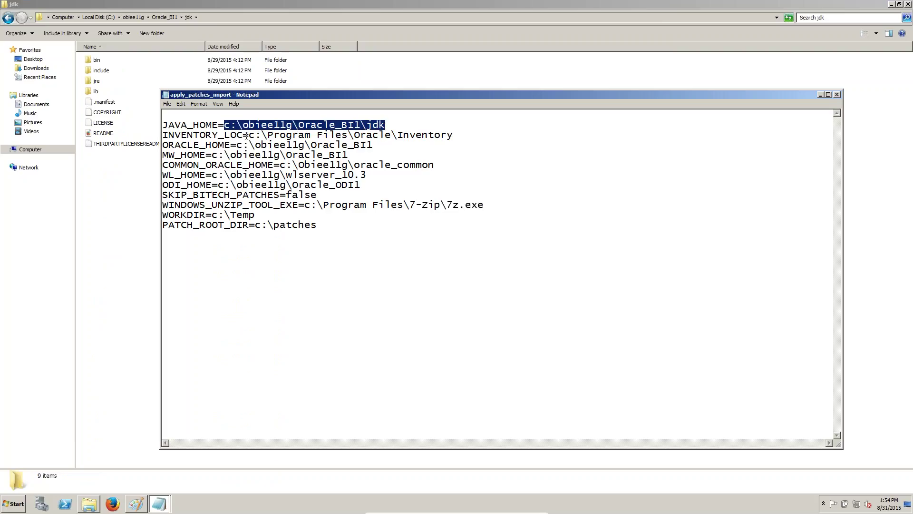
- Browse to C:\Program Files\Oracle\Inventory in Windows Explorer to check the INVENTORY_LOC path, and return to apply_patches_import
click(113, 214)
click(34, 150)
double_click(124, 66)
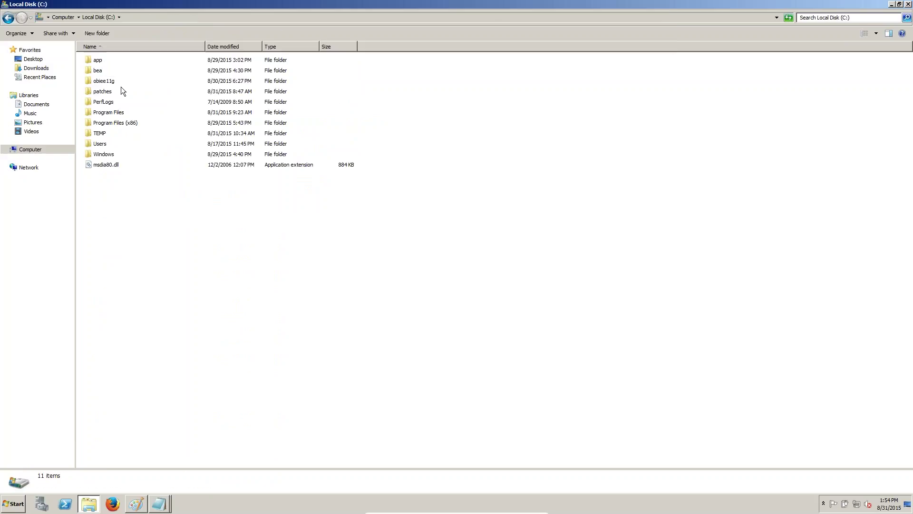
double_click(104, 114)
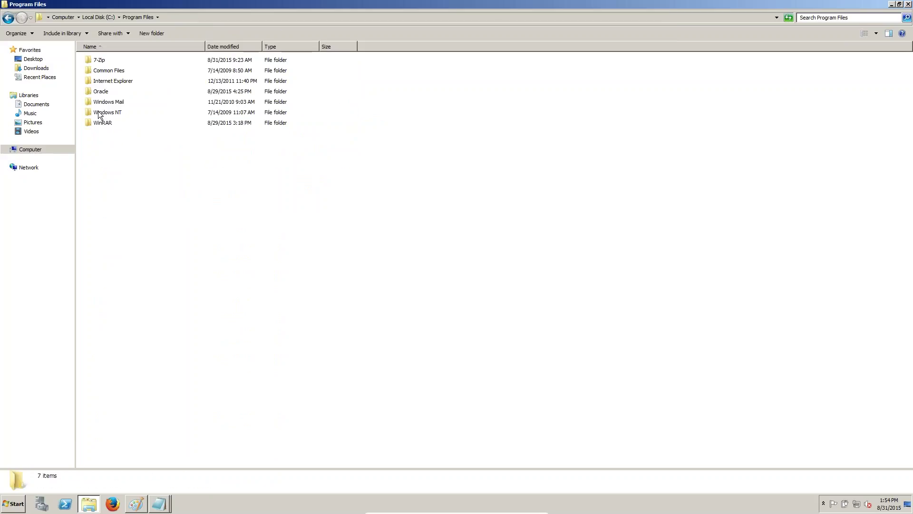
click(98, 92)
double_click(98, 91)
double_click(103, 67)
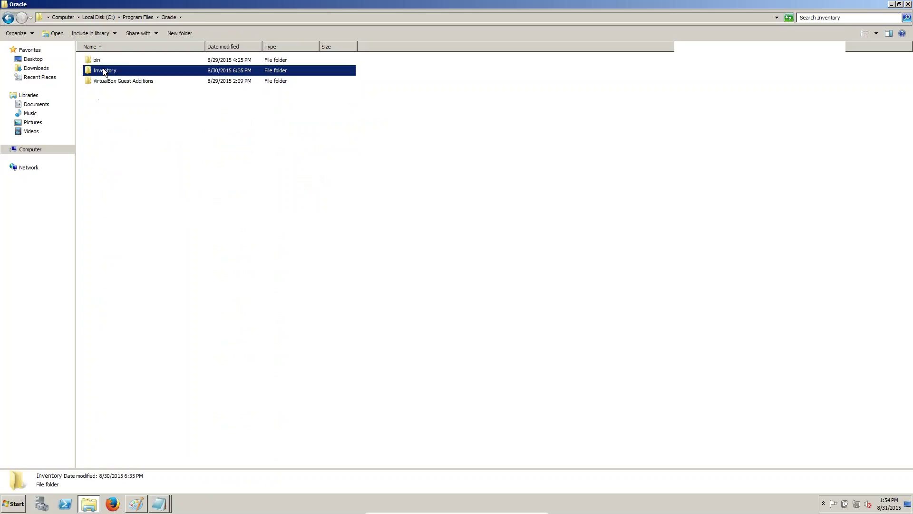
click(247, 17)
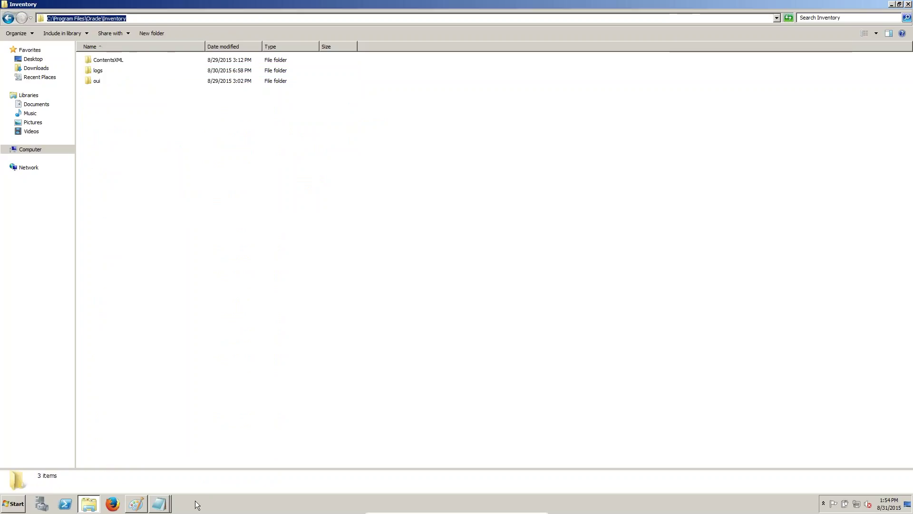
click(166, 504)
click(179, 485)
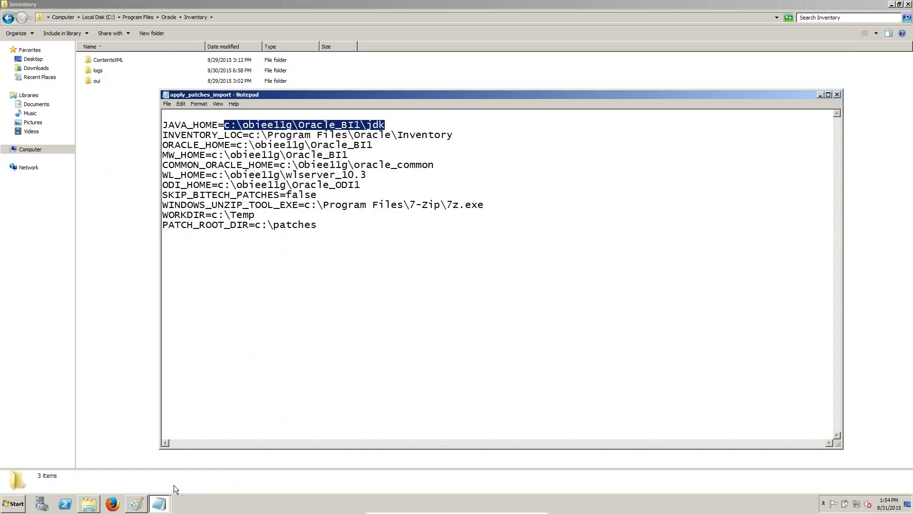
- Check the ORACLE_HOME entry against the folder C:\obiee11g\Oracle_BI1 in Windows Explorer, and return to apply_patches_import
drag(164, 145, 378, 144)
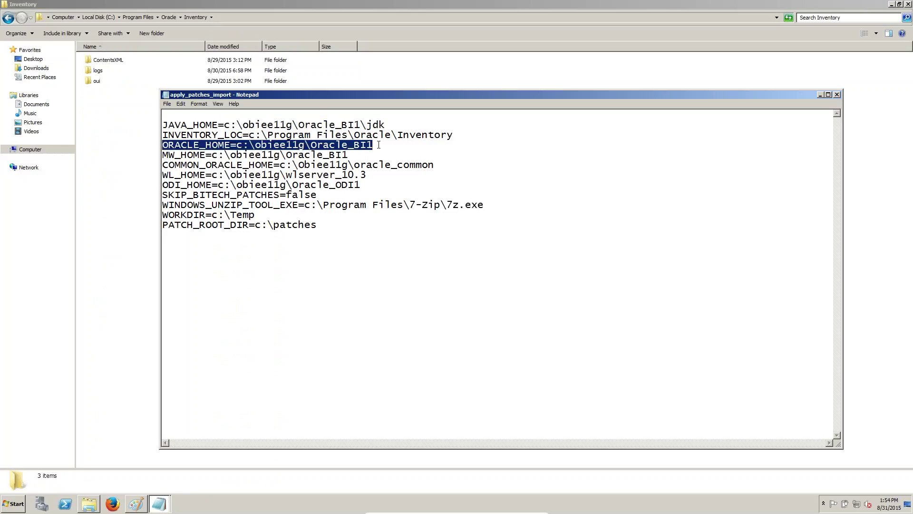
click(30, 149)
double_click(129, 61)
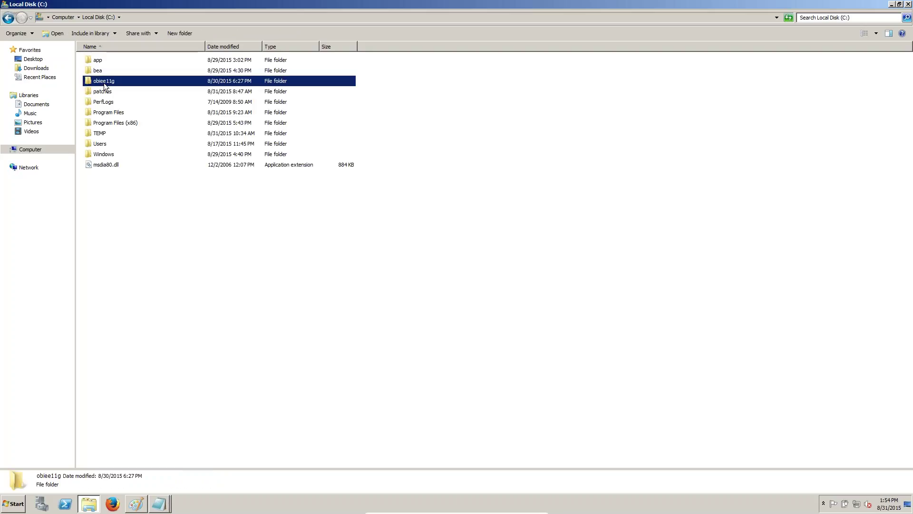
double_click(104, 82)
click(105, 91)
double_click(105, 91)
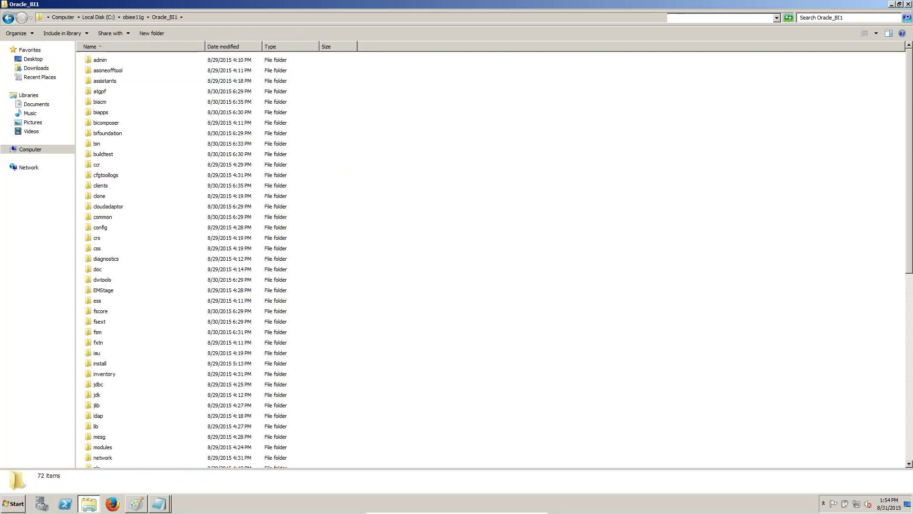
click(212, 17)
click(109, 506)
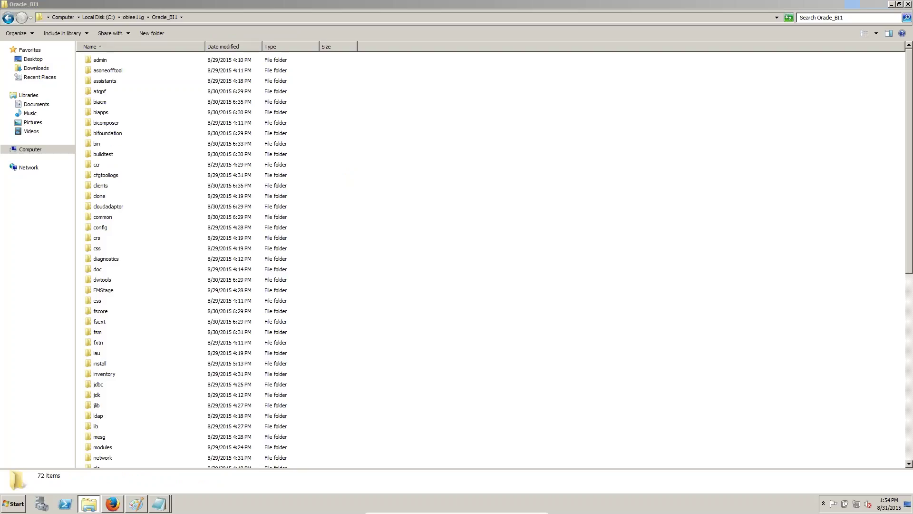
mouse_move(153, 507)
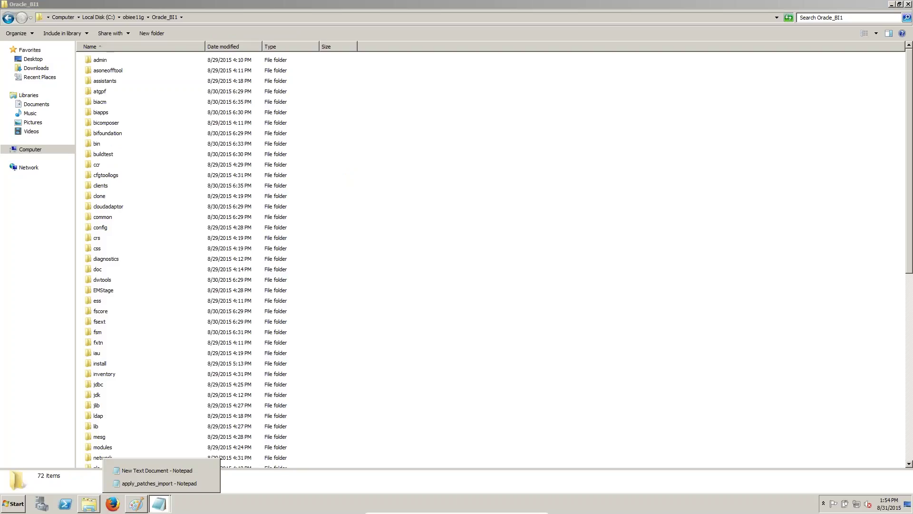
click(162, 484)
- Highlight the MW_HOME line in apply_patches_import to review its path
click(162, 155)
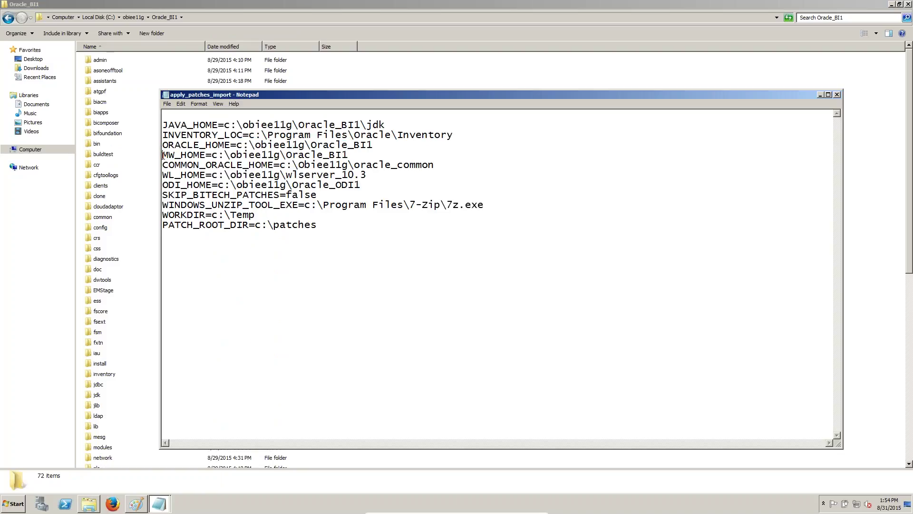
drag(162, 155, 353, 155)
key(ctrl+End)
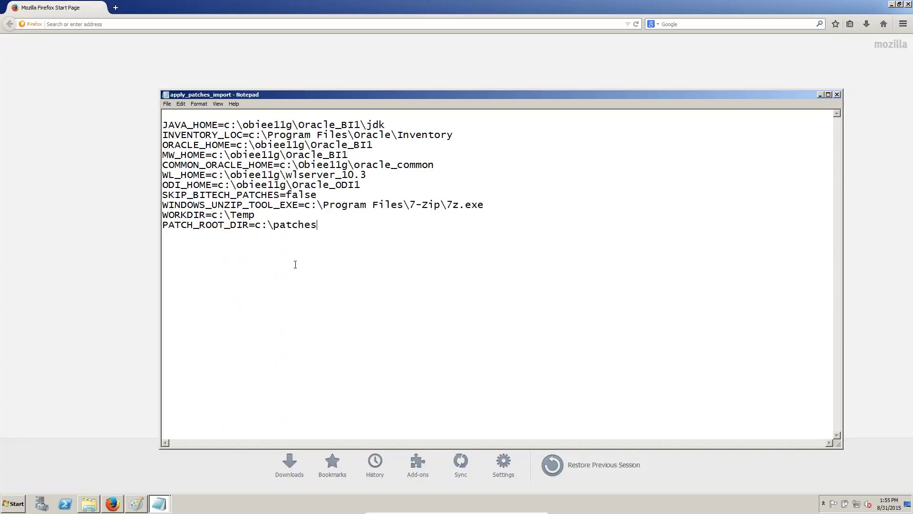
- Check the COMMON_ORACLE_HOME entry against the oracle_common folder inside C:\obiee11g, and return to apply_patches_import
drag(163, 165, 274, 164)
key(ctrl+End)
click(88, 504)
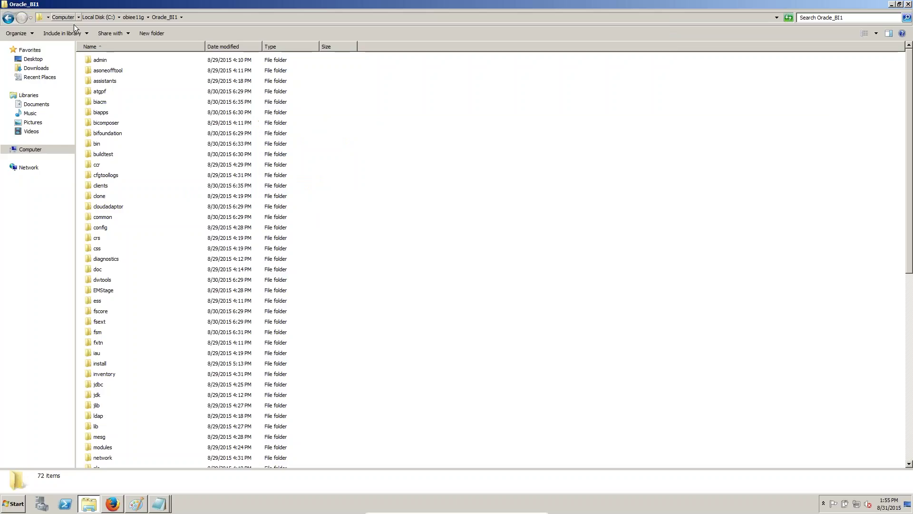
click(127, 19)
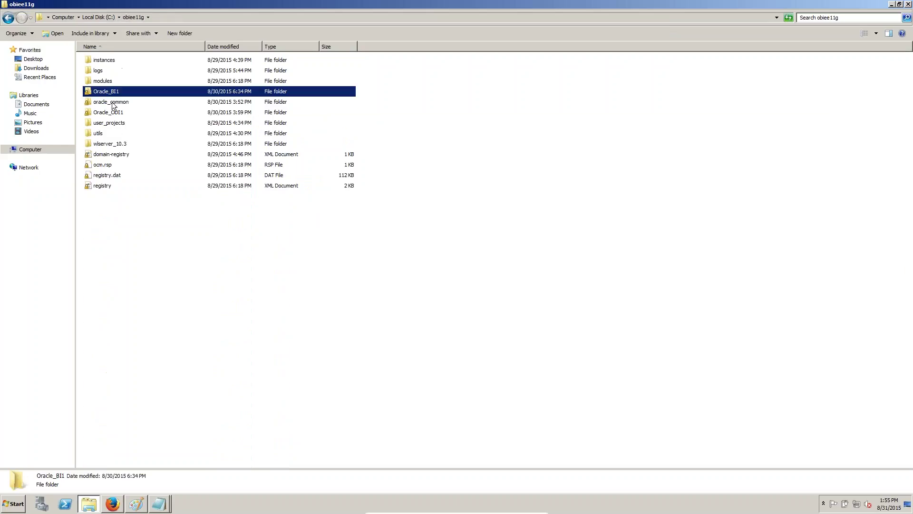
double_click(112, 102)
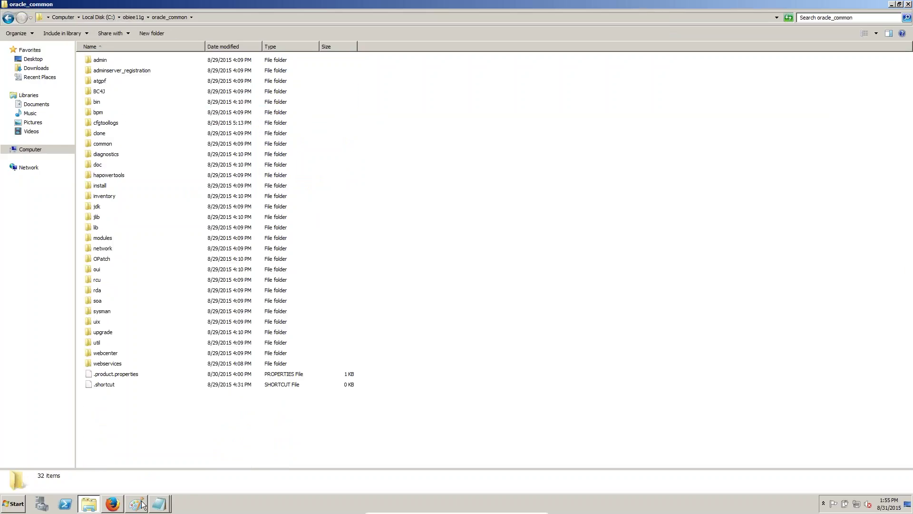
click(158, 503)
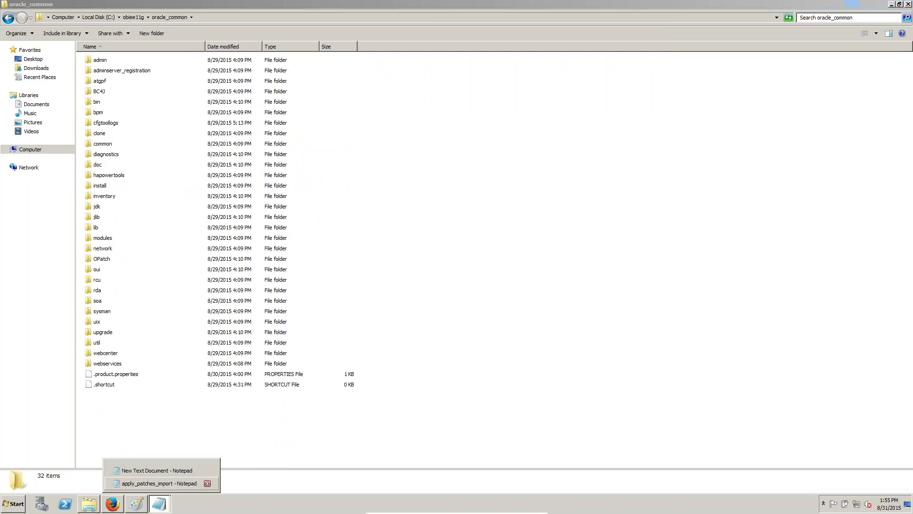
click(206, 470)
click(190, 484)
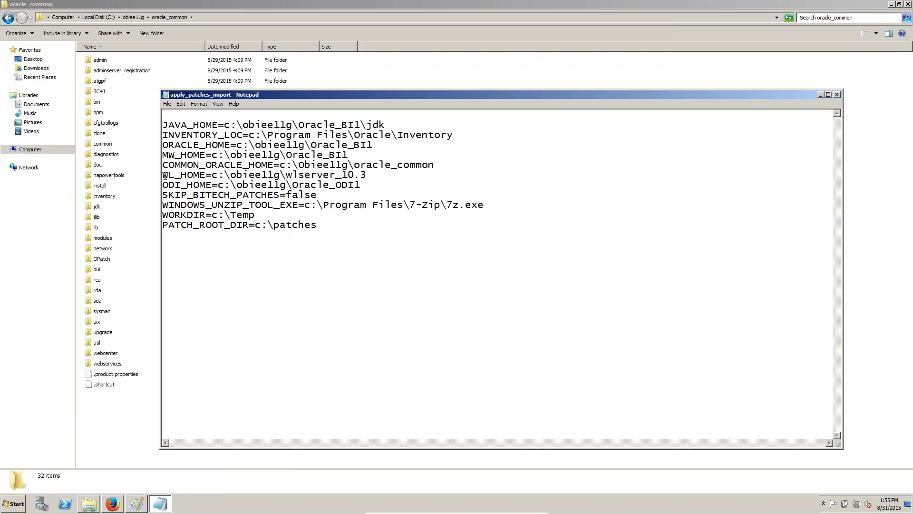
- Check the WL_HOME entry against the wlserver_10.3 folder inside C:\obiee11g, and return to apply_patches_import
drag(163, 175, 208, 174)
click(24, 215)
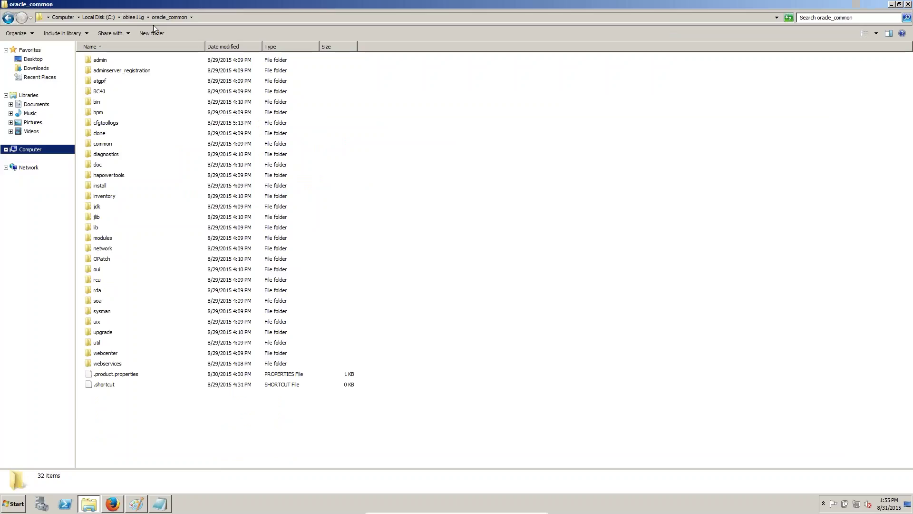
click(134, 18)
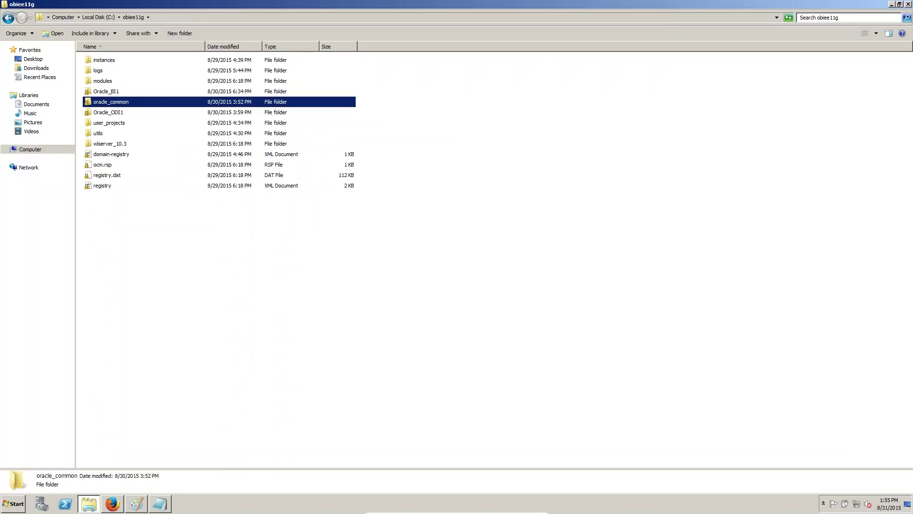
click(112, 504)
click(157, 499)
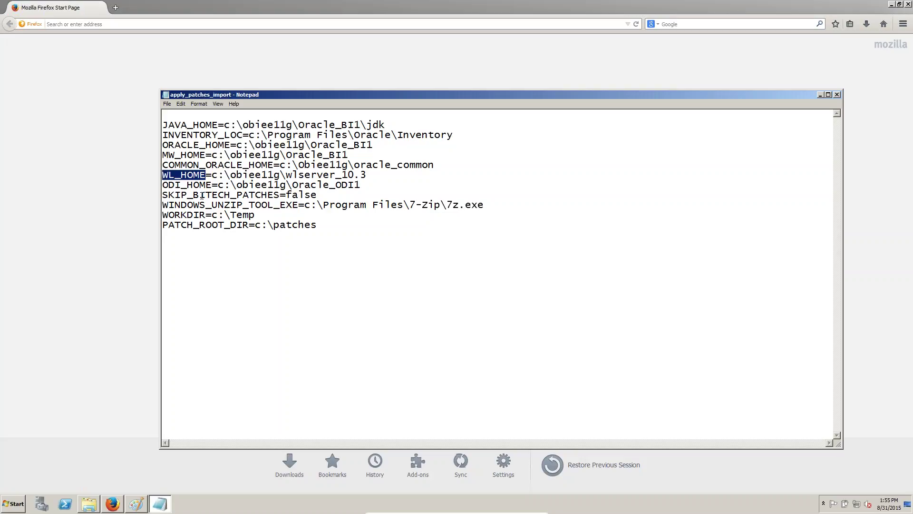
click(103, 306)
click(89, 503)
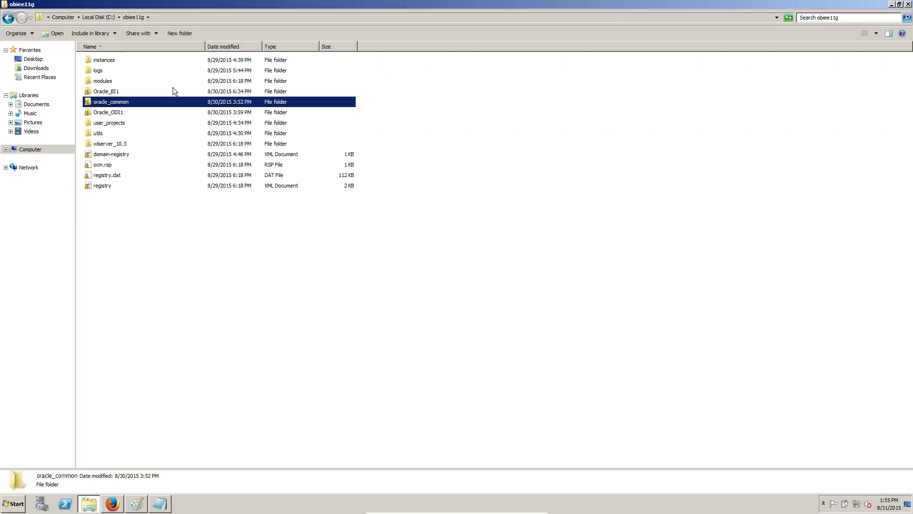
double_click(133, 143)
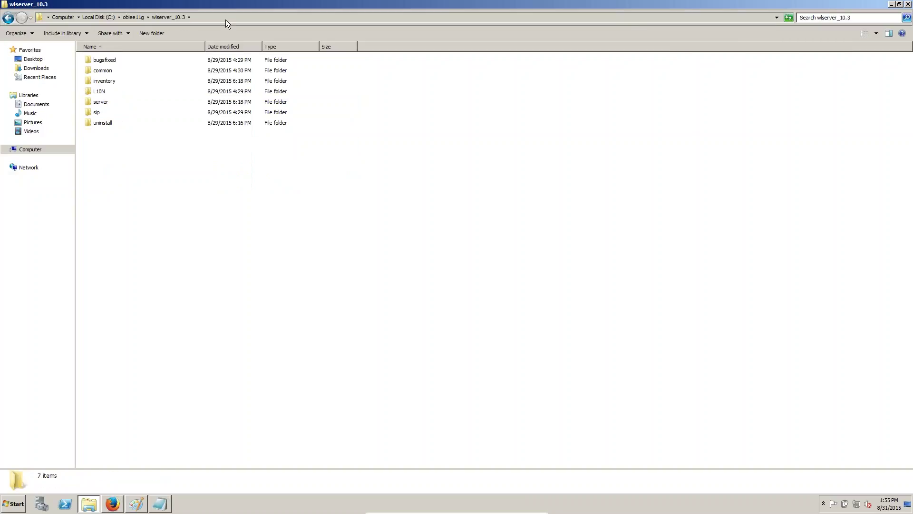
click(225, 19)
key(Escape)
click(161, 504)
click(280, 319)
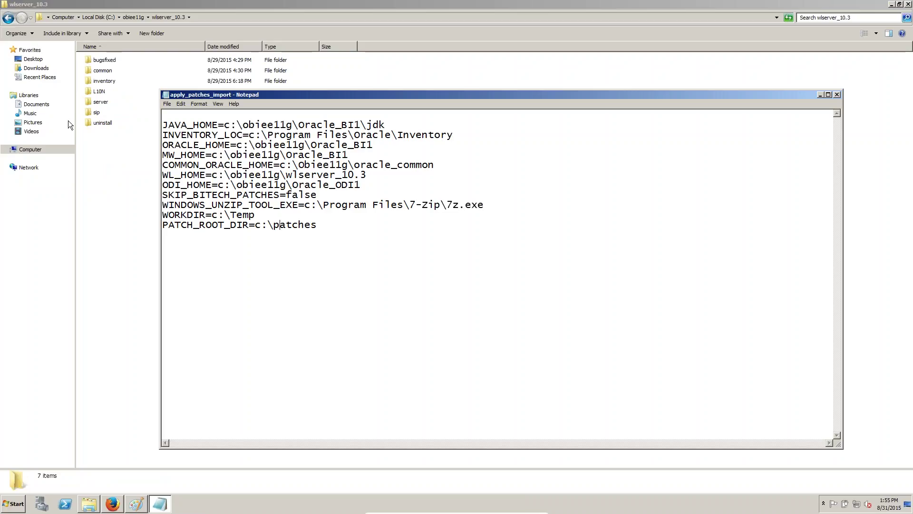
- Open the Oracle_ODI1 folder inside C:\obiee11g to check the ODI_HOME path, and return to apply_patches_import
click(126, 113)
key(BackSpace)
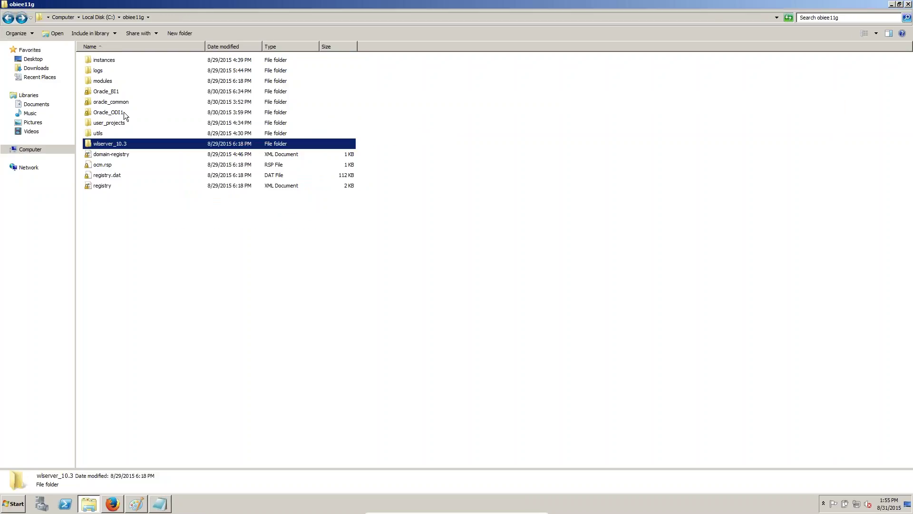
double_click(121, 111)
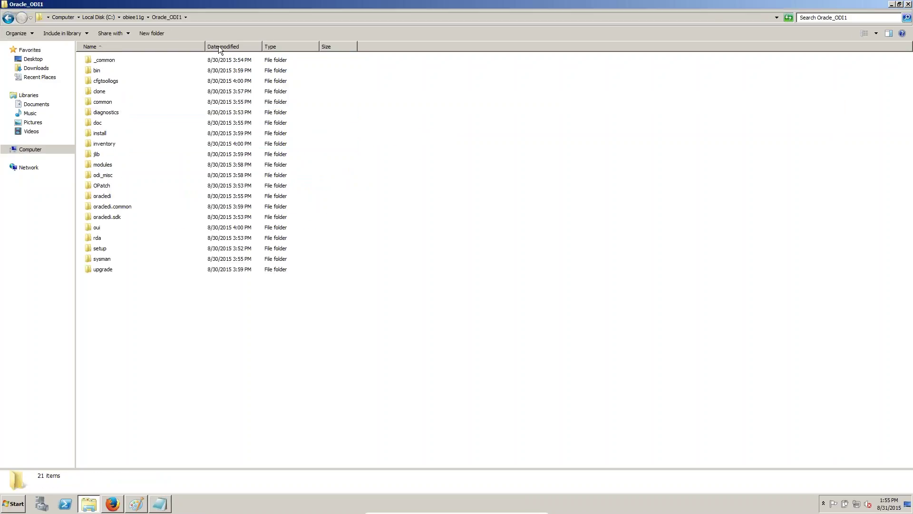
key(alt+Tab)
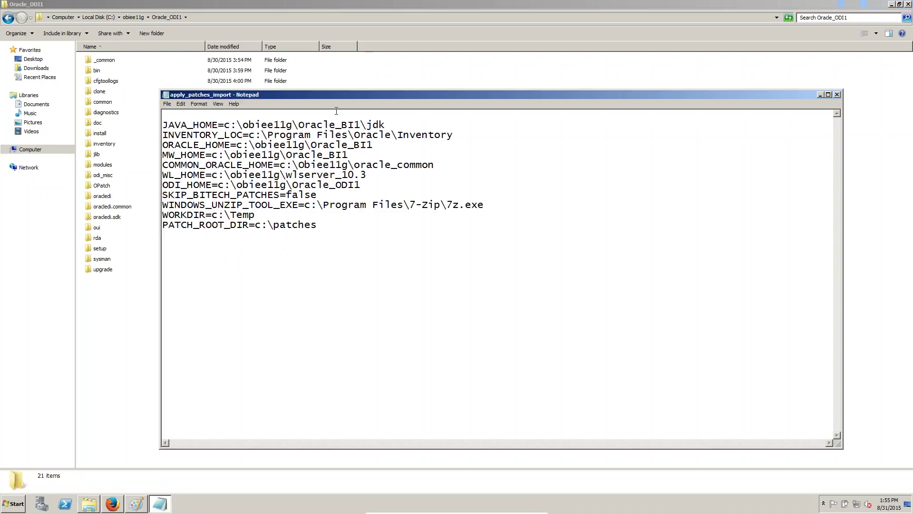
- Highlight the SKIP_BITECH_PATCHES line and the WINDOWS_UNZIP_TOOL_EXE parameter name to review these two entries
drag(162, 195, 318, 196)
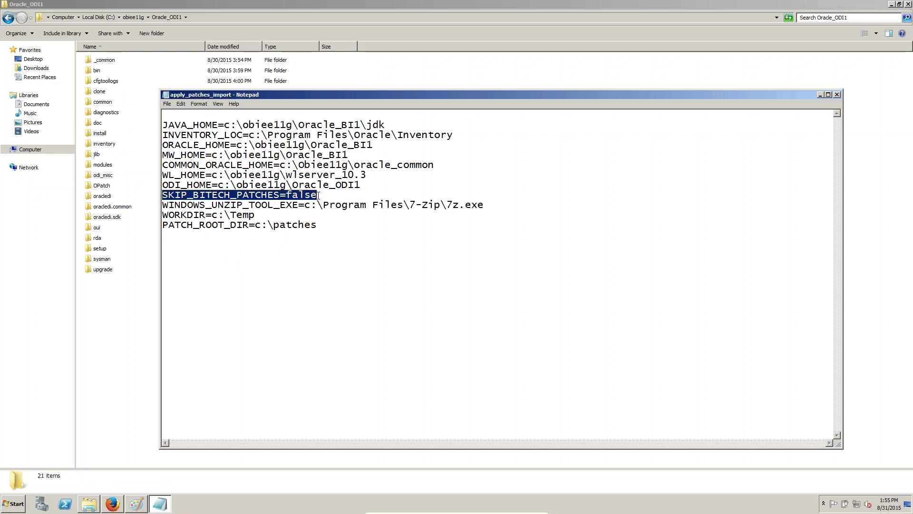
click(345, 249)
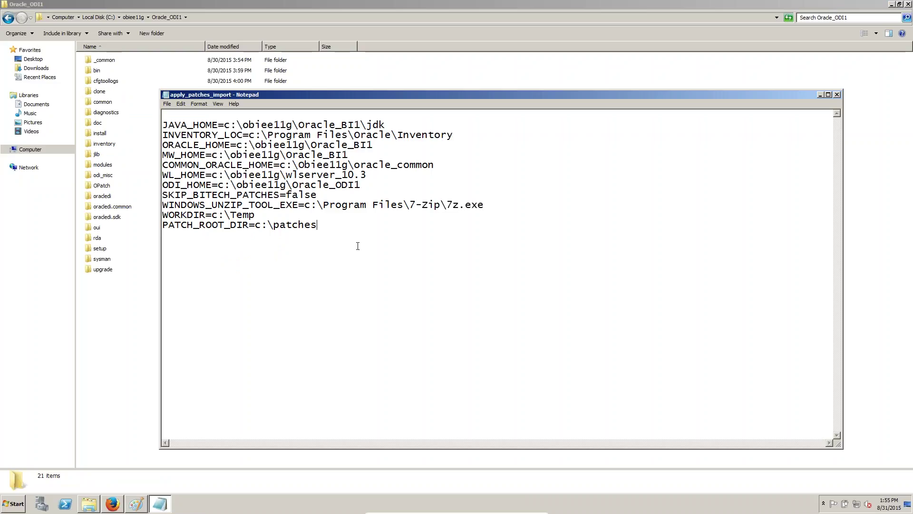
drag(165, 206, 299, 206)
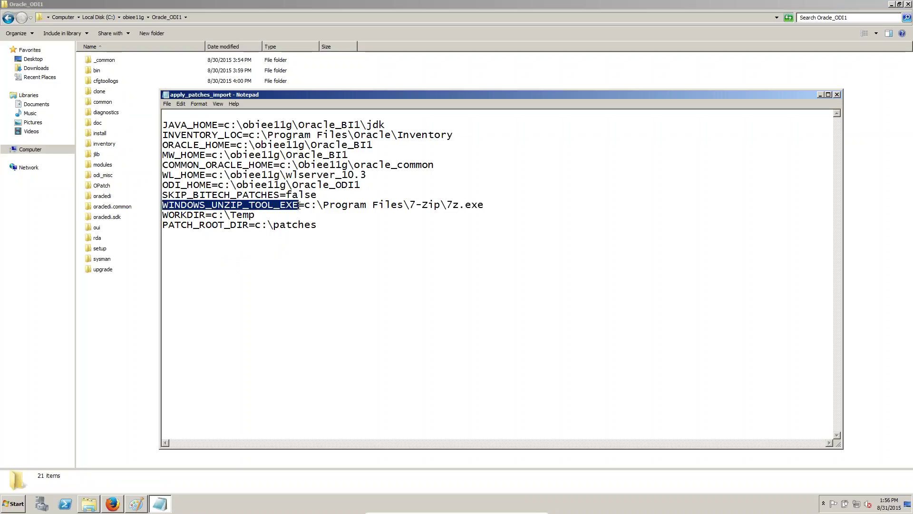
- Check the WINDOWS_UNZIP_TOOL_EXE path against the 7-Zip folder inside C:\Program Files, and return to apply_patches_import
click(408, 216)
drag(507, 203, 437, 210)
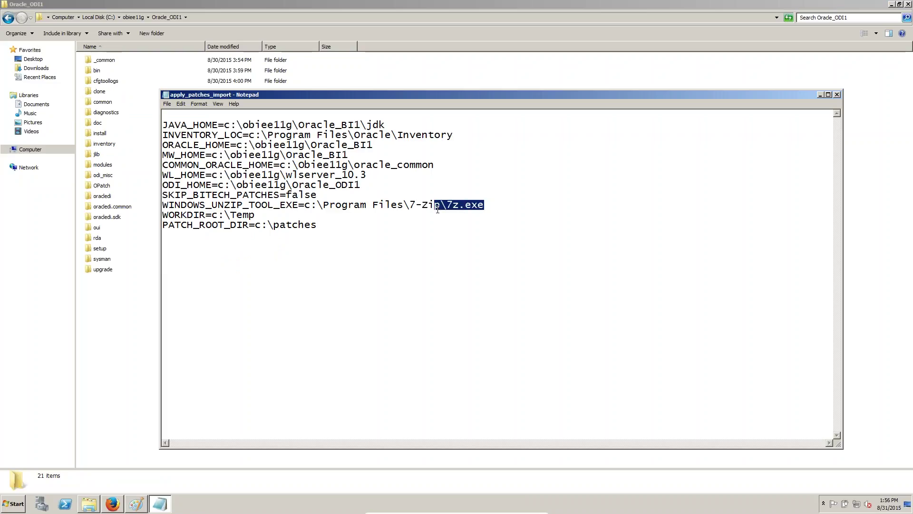
click(424, 254)
click(8, 18)
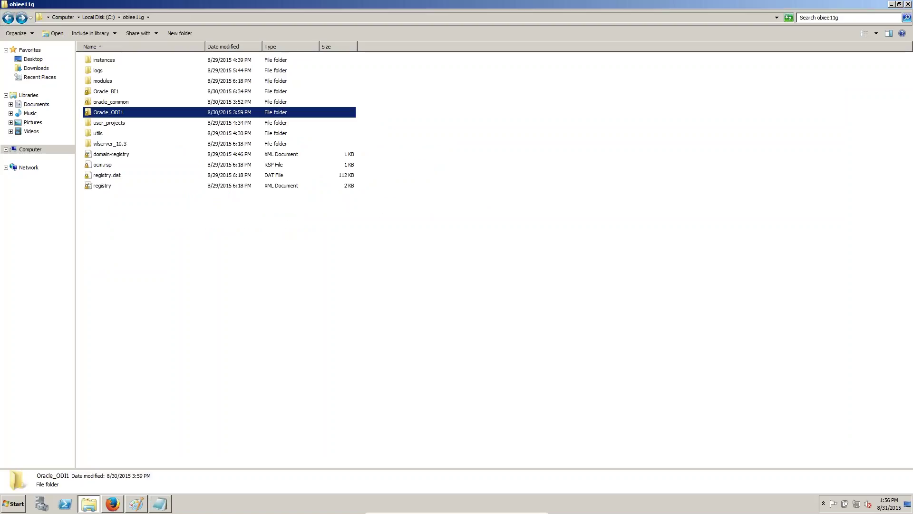
click(28, 149)
double_click(126, 66)
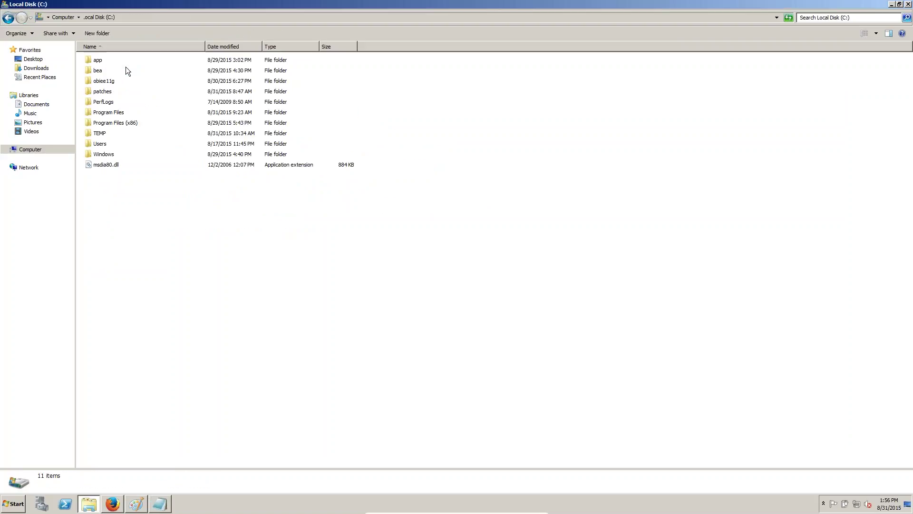
double_click(110, 114)
click(96, 59)
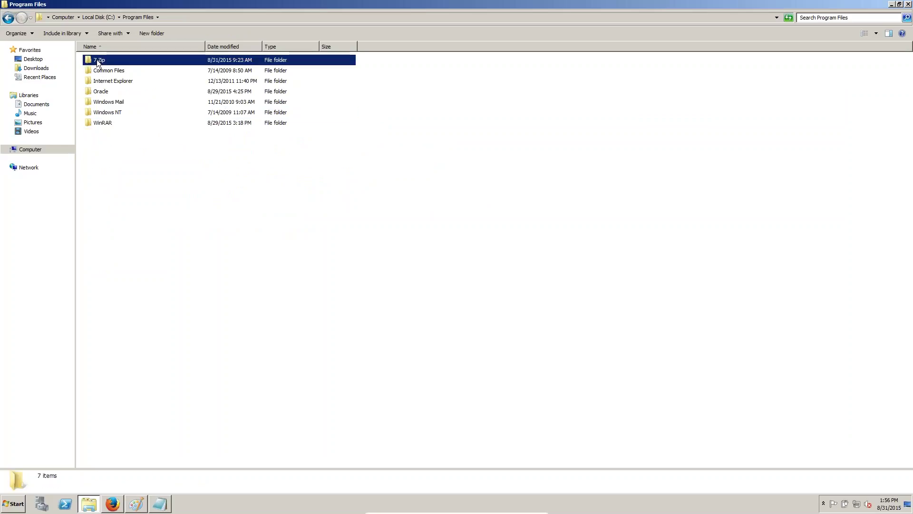
double_click(96, 59)
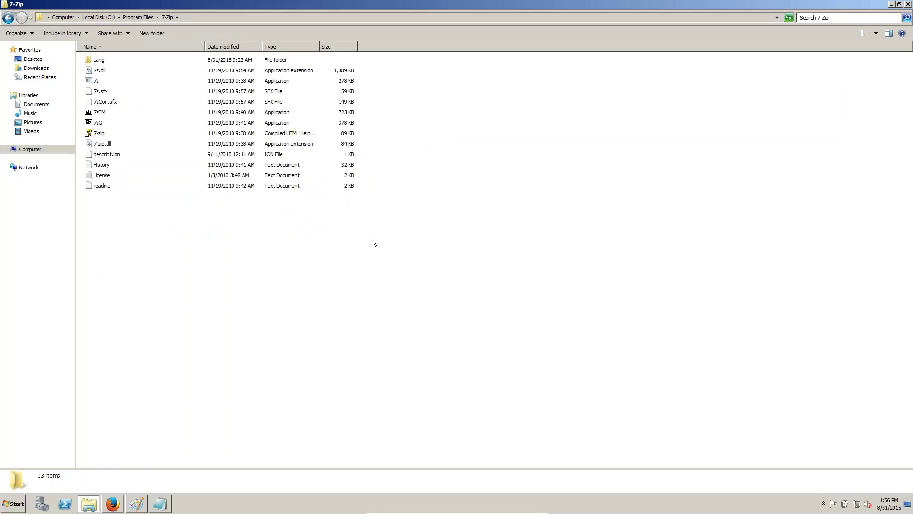
click(158, 504)
- Check the WORKDIR entry against the TEMP folder on the C: drive, and return to apply_patches_import
drag(256, 215, 163, 214)
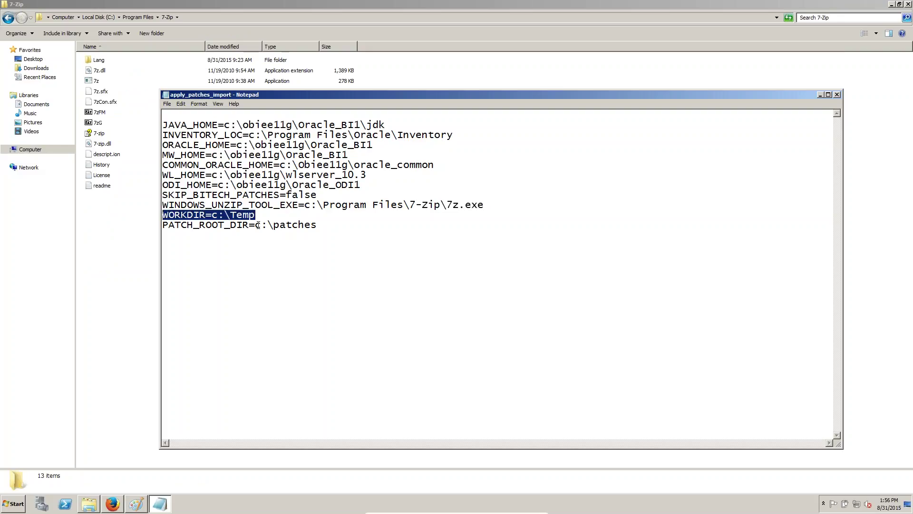
click(47, 152)
double_click(118, 59)
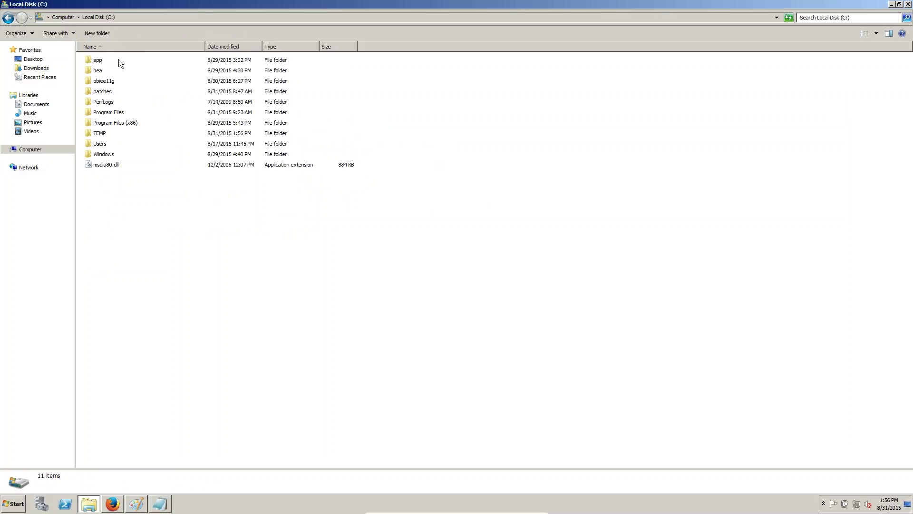
double_click(98, 133)
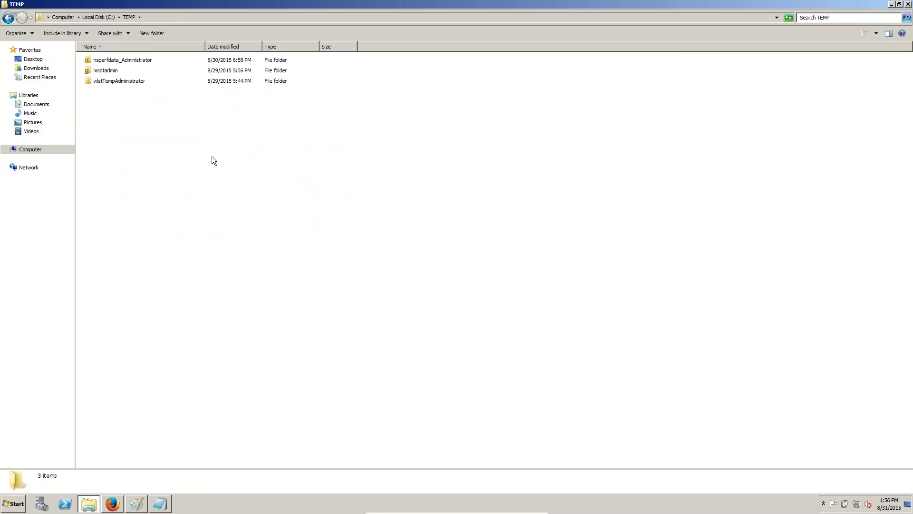
click(160, 504)
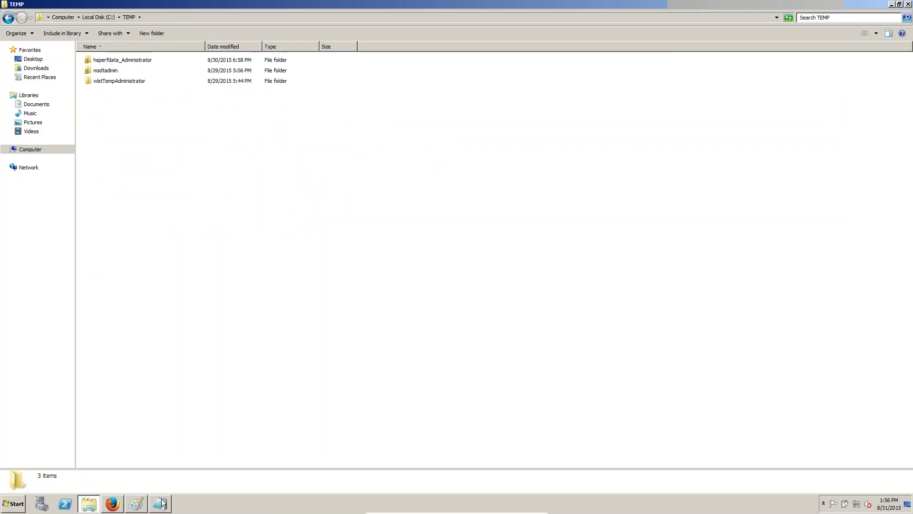
- Check the PATCH_ROOT_DIR entry against the patches folder on the C: drive, and minimize the folder window
click(167, 228)
drag(167, 227, 225, 227)
click(185, 233)
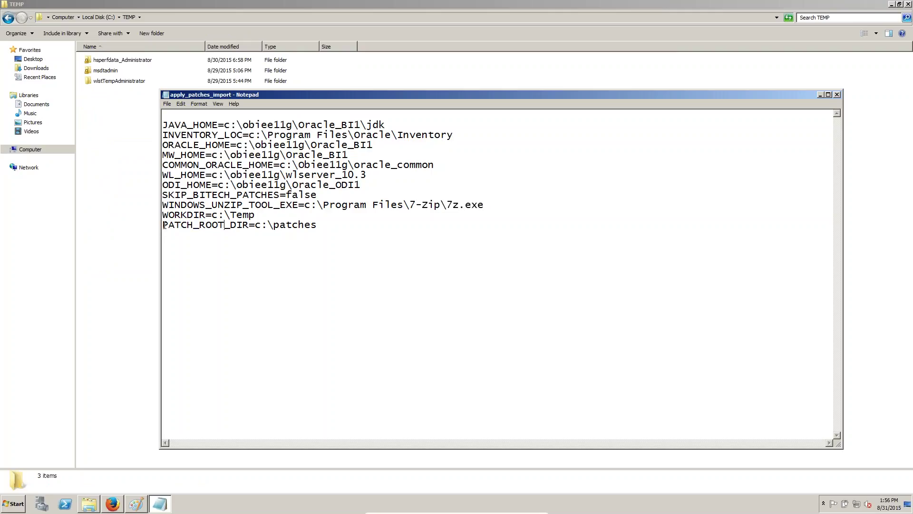
click(30, 150)
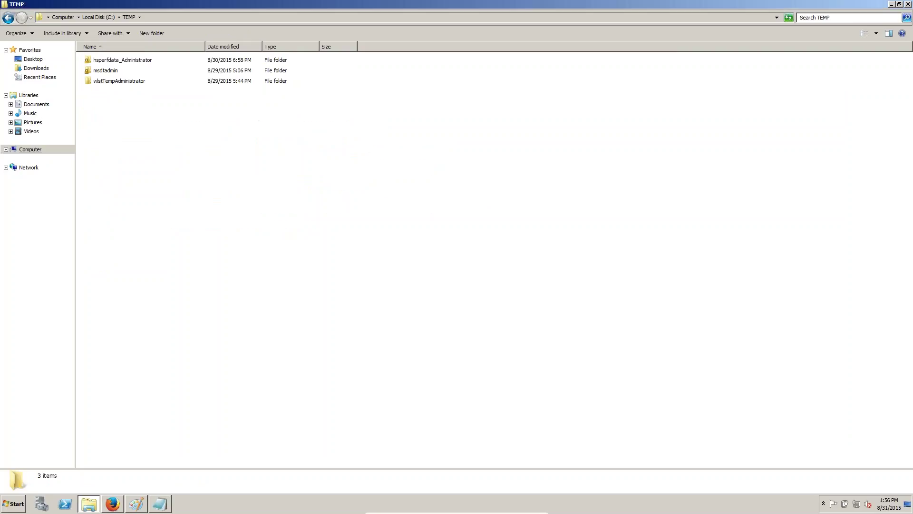
double_click(118, 64)
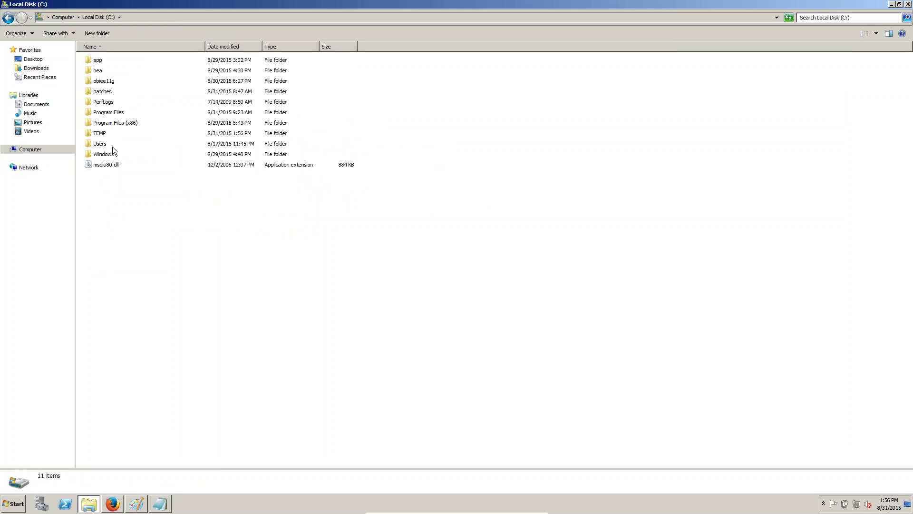
click(107, 93)
double_click(107, 93)
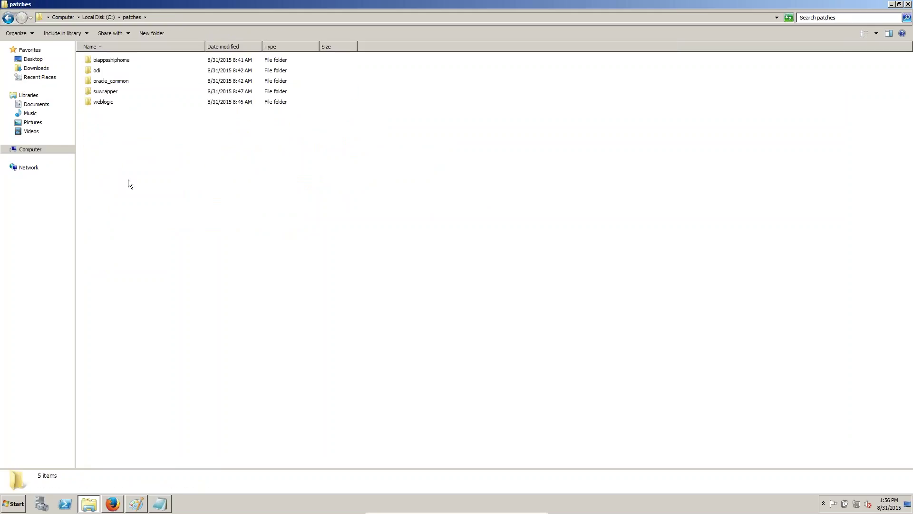
click(891, 4)
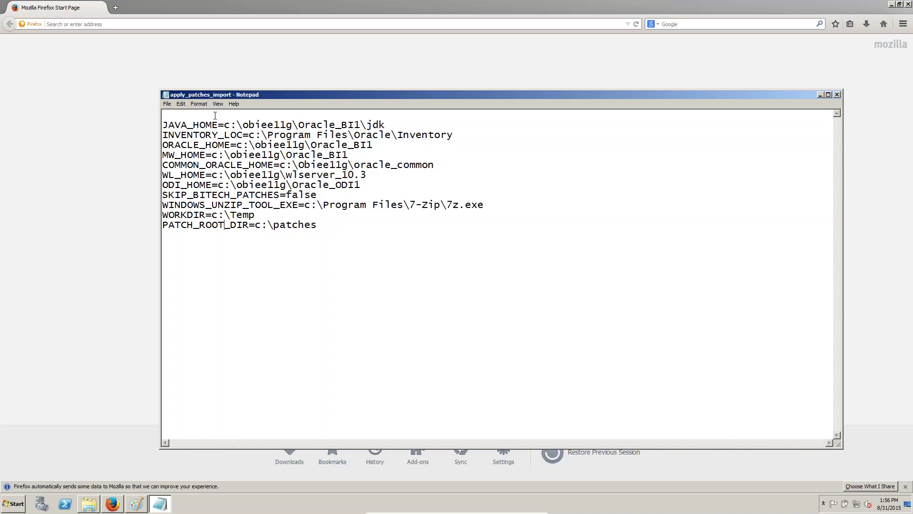
- Delete the blank first line of apply_patches_import, and close the file with its changes saved
key(Delete)
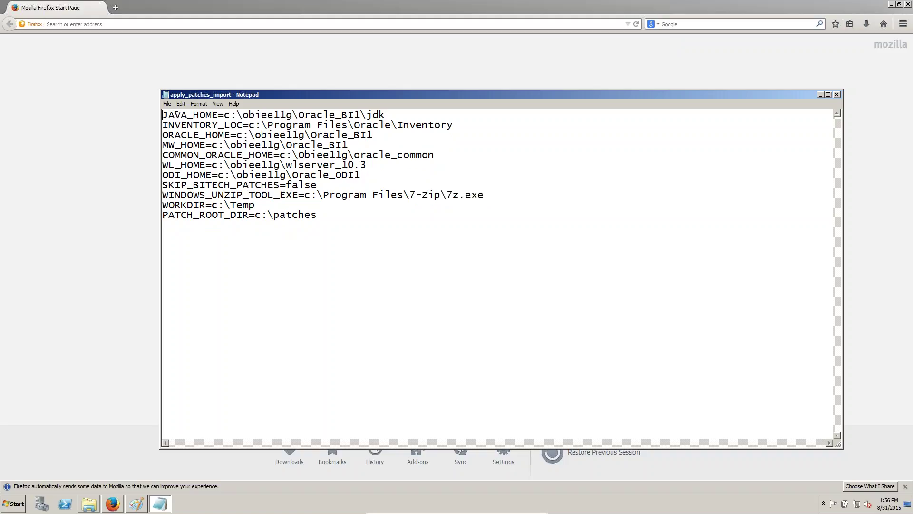
click(837, 94)
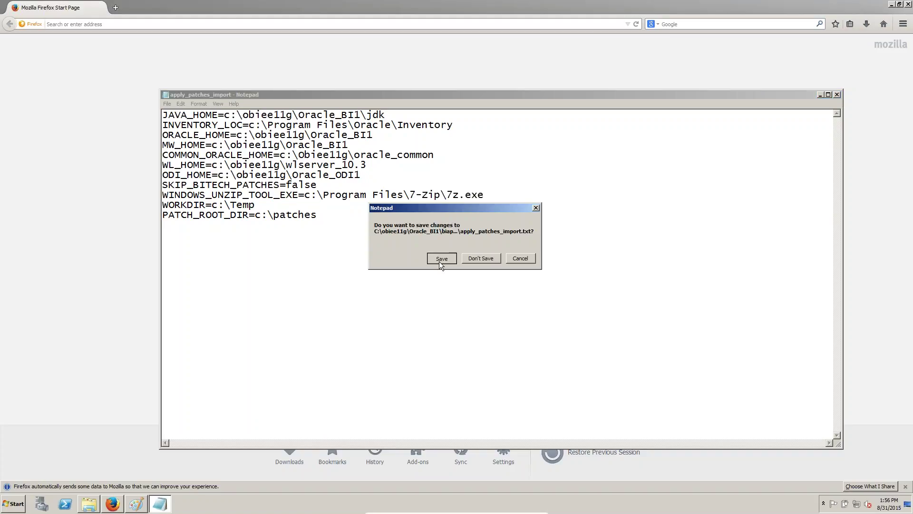
click(439, 261)
click(206, 375)
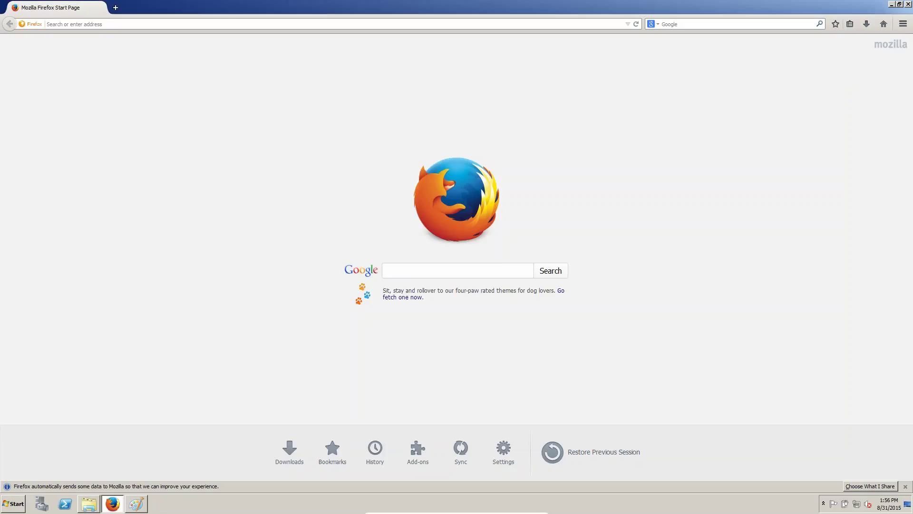
- Minimize the browser and open the folder C:\obiee11g\Oracle_BI1\biapps\tools\bin
click(892, 5)
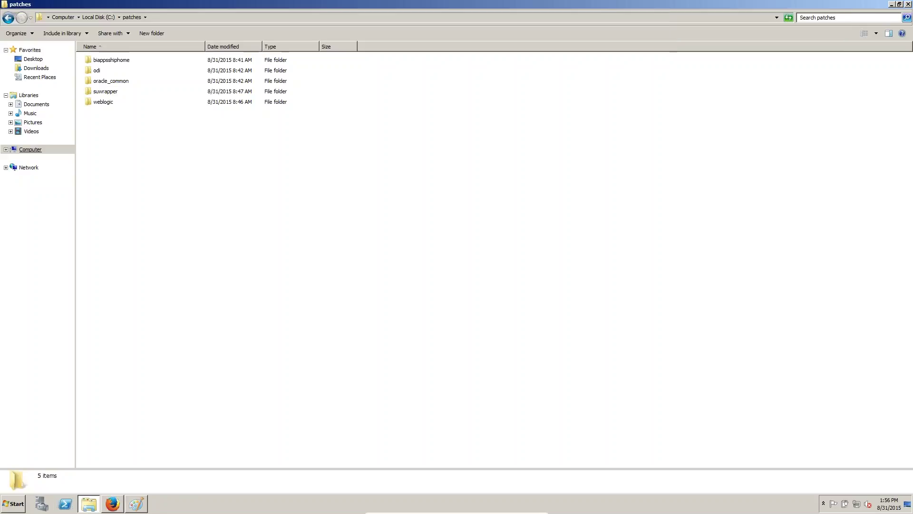
click(30, 149)
key(Return)
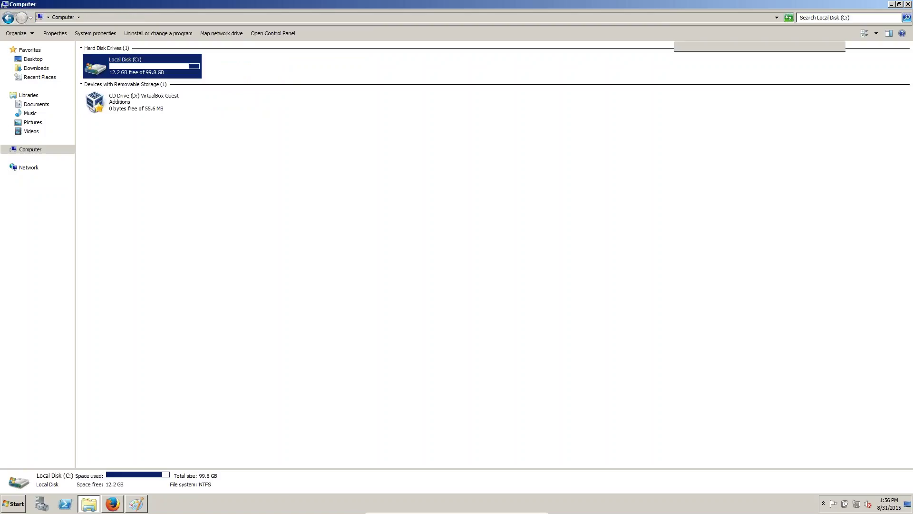
double_click(106, 82)
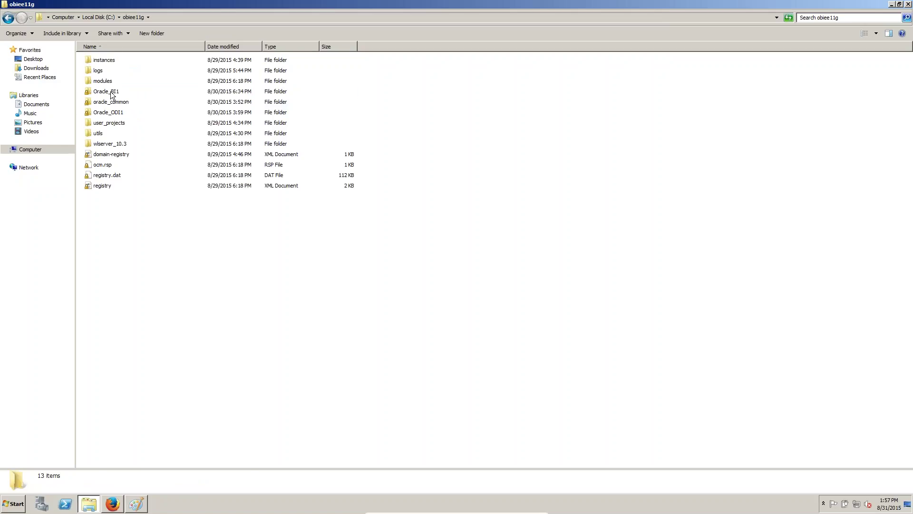
double_click(110, 92)
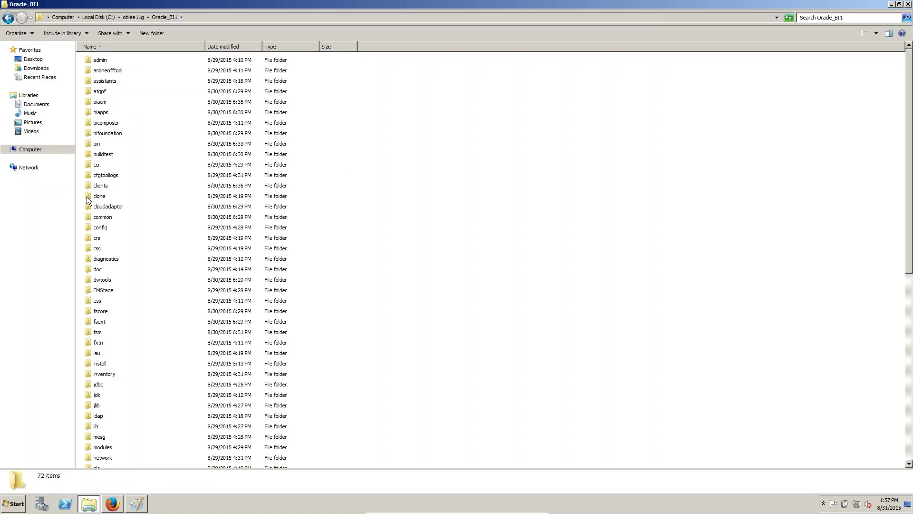
double_click(100, 112)
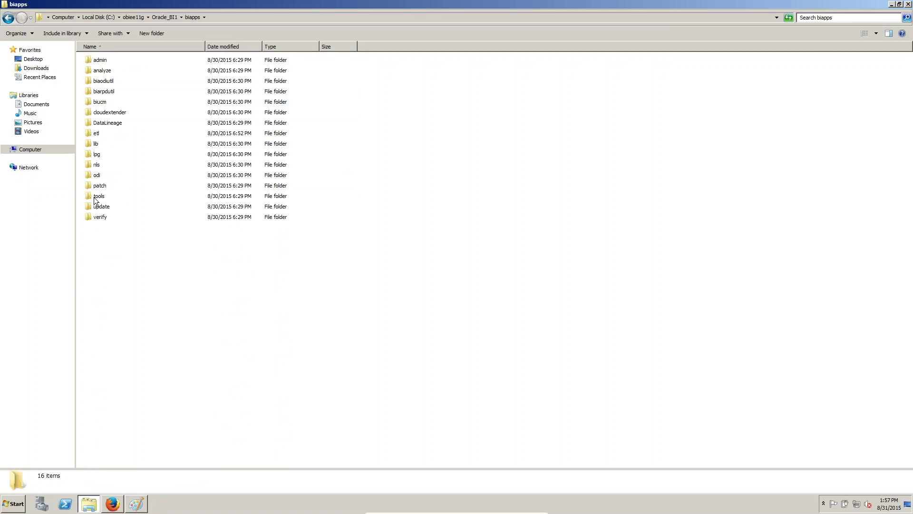
double_click(95, 198)
double_click(98, 61)
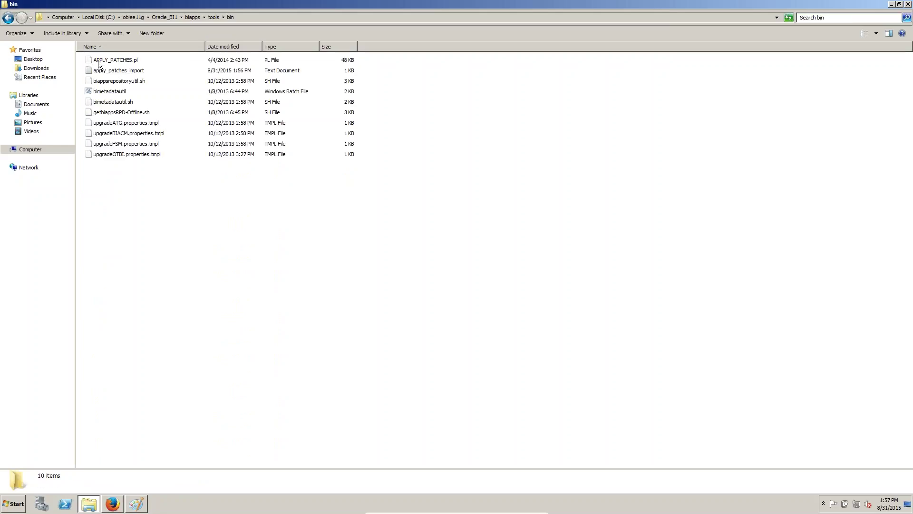
- Copy the full path of the open bin folder
click(276, 18)
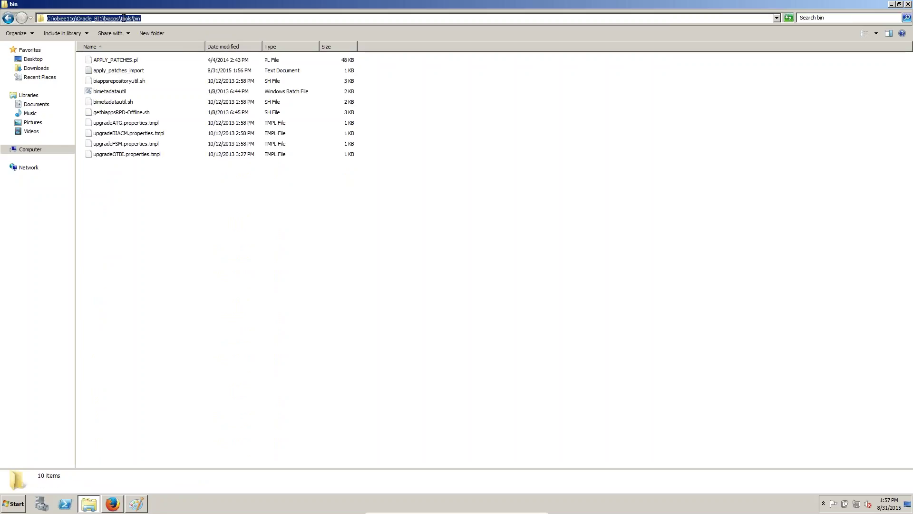
right_click(123, 18)
click(152, 43)
- Open Command Prompt and begin the command perl C:\obiee11g\Oracle_BI1\biapps\tools\bin\ with the copied folder path
click(16, 504)
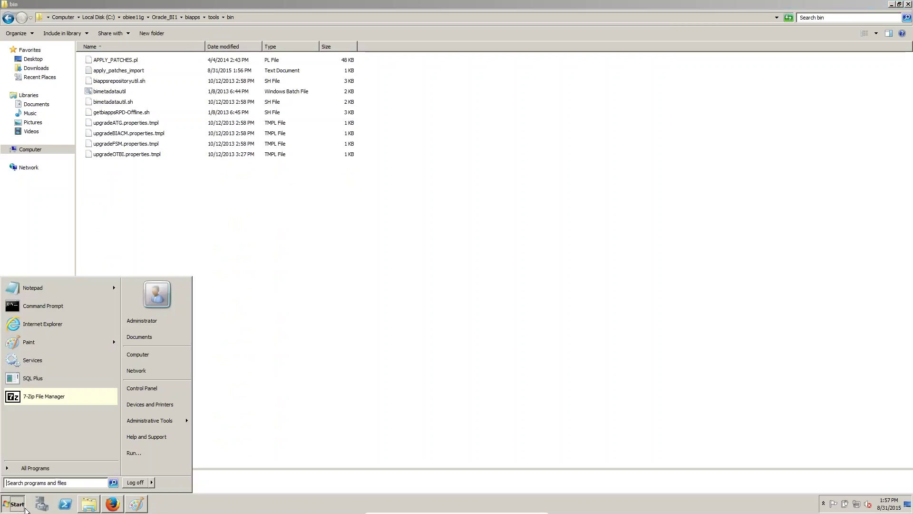
click(55, 311)
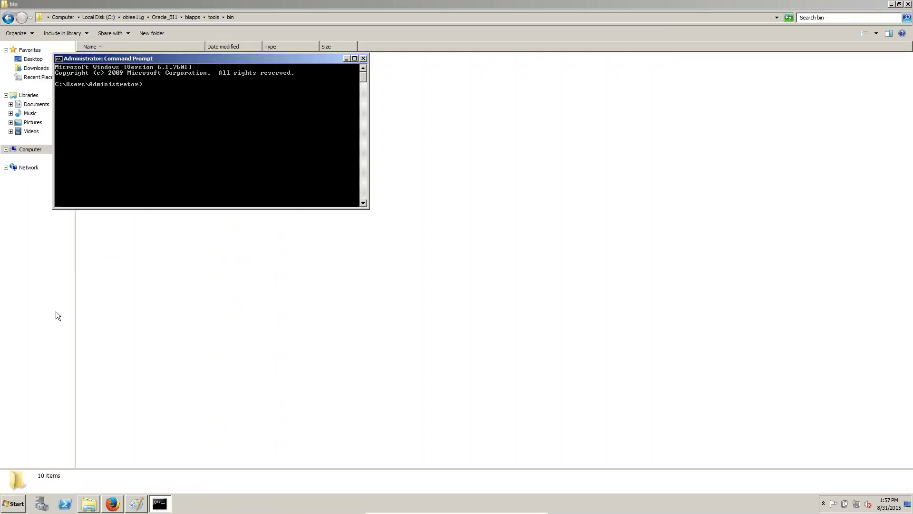
drag(264, 59, 372, 170)
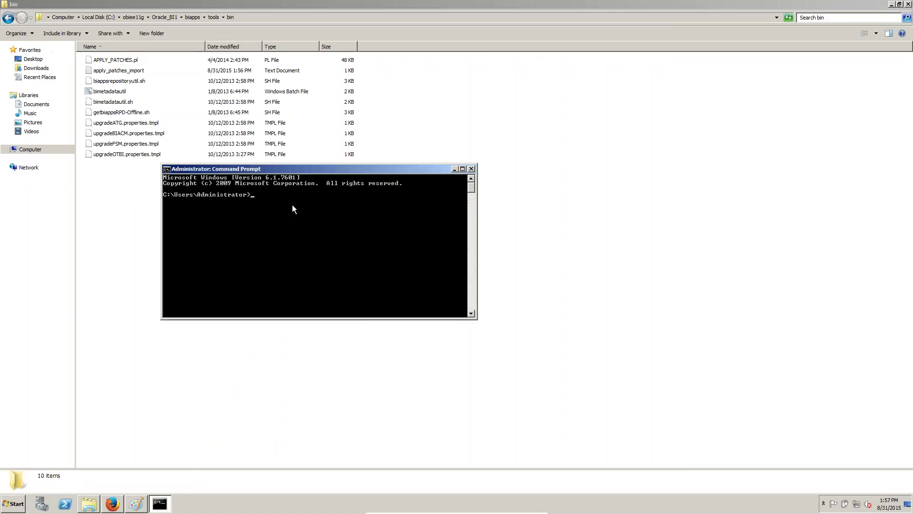
text(perl)
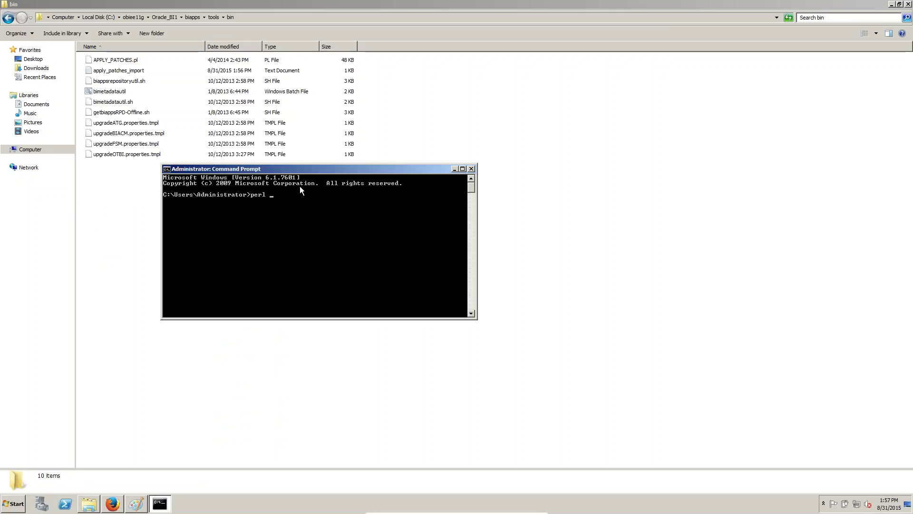
right_click(300, 170)
mouse_move(315, 234)
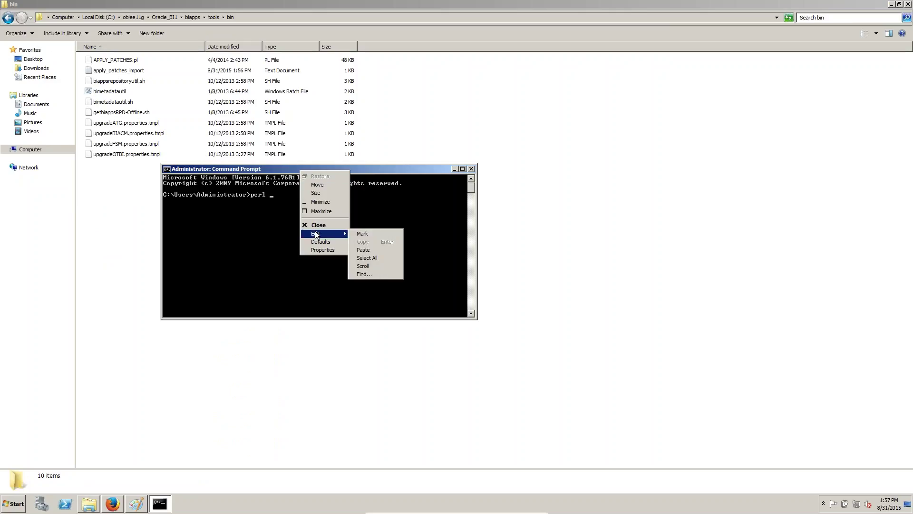
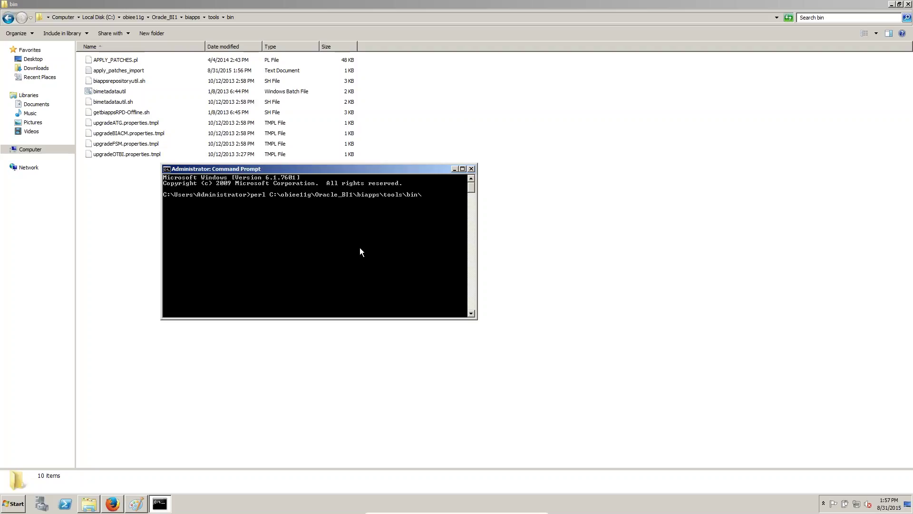
- Copy the full file name APPLY_PATCHES.pl from the bin folder without renaming the file
click(116, 59)
right_click(116, 59)
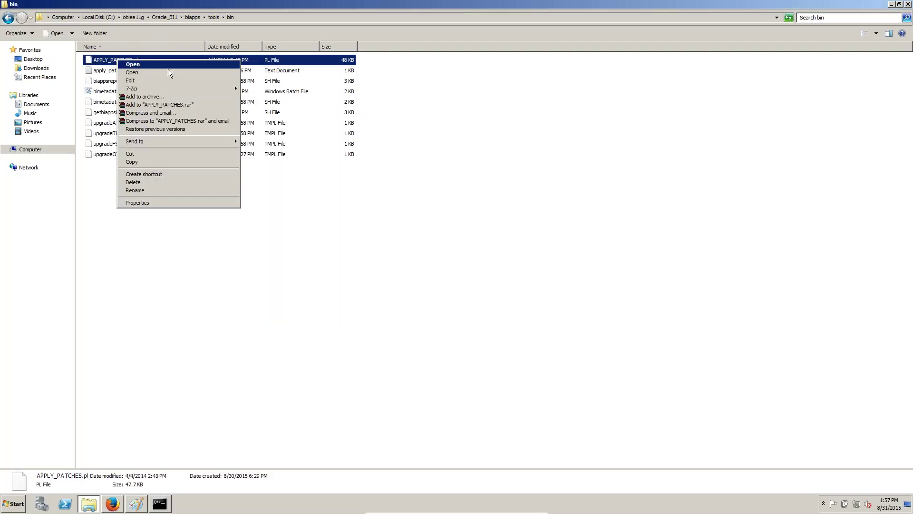
click(137, 190)
click(143, 58)
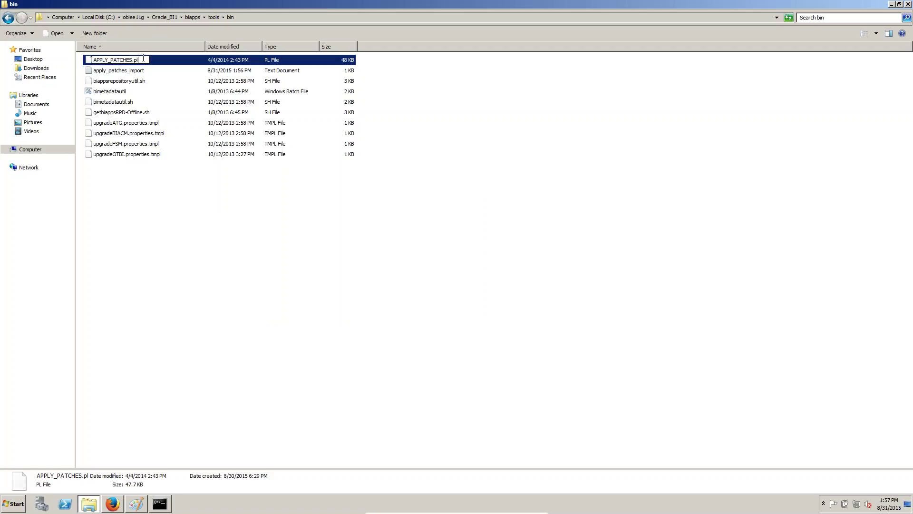
drag(143, 57, 89, 69)
click(141, 243)
- Switch to Command Prompt and append the copied file name APPLY_PATCHES.pl to the perl command's folder path
click(113, 503)
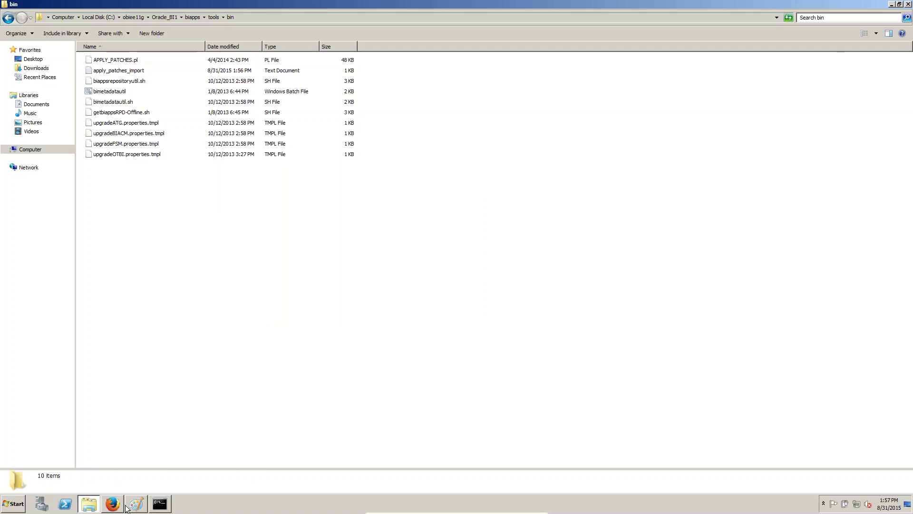
click(160, 503)
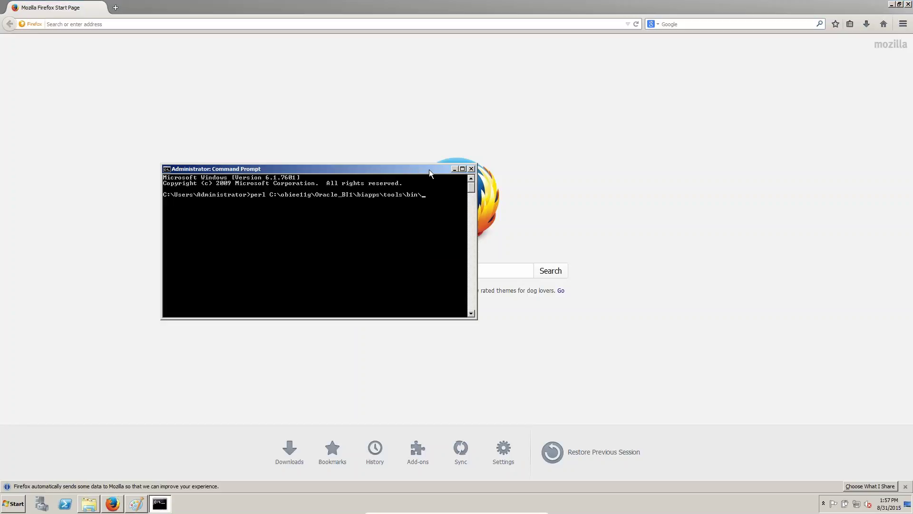
right_click(418, 170)
mouse_move(440, 235)
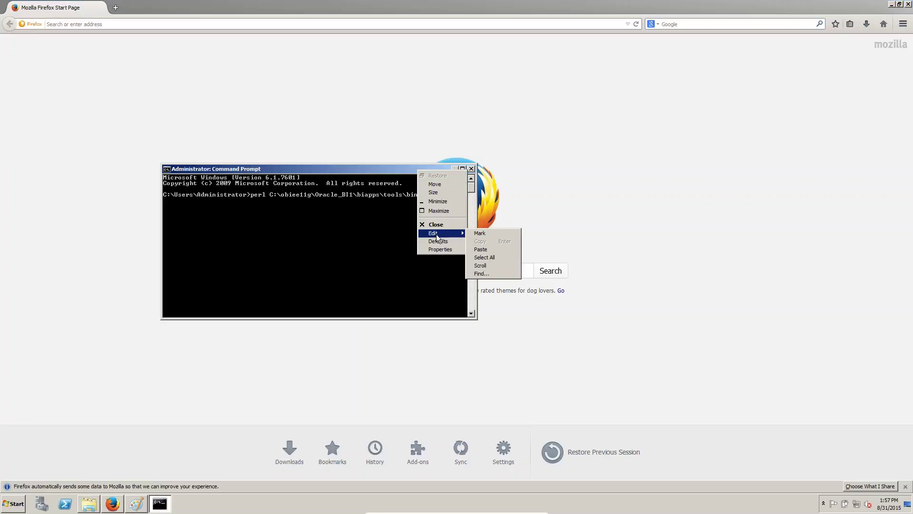
click(480, 250)
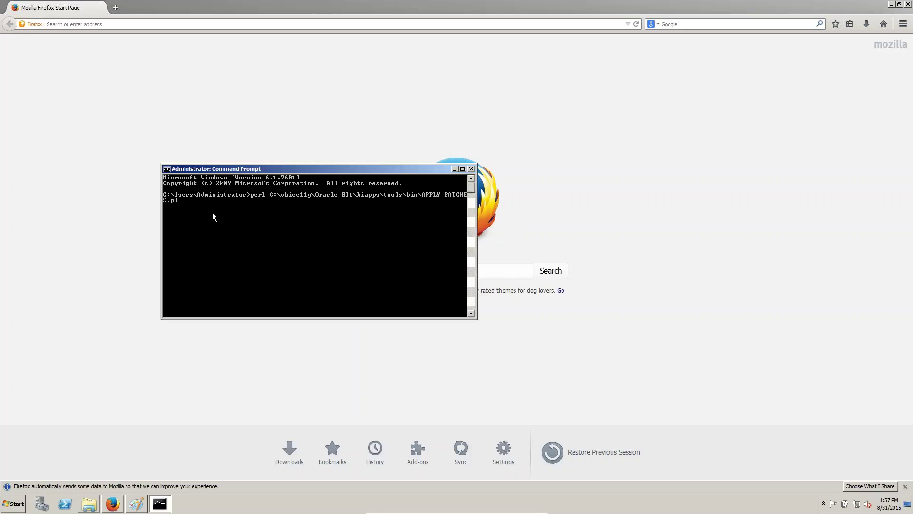
- Return to the bin folder window and copy its full path C:\obiee11g\Oracle_BI1\biapps\tools\bin
click(89, 503)
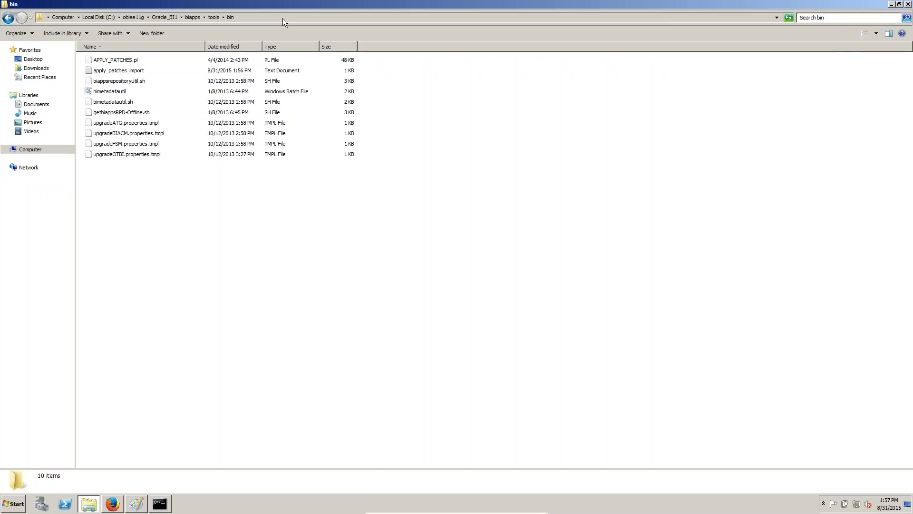
click(282, 18)
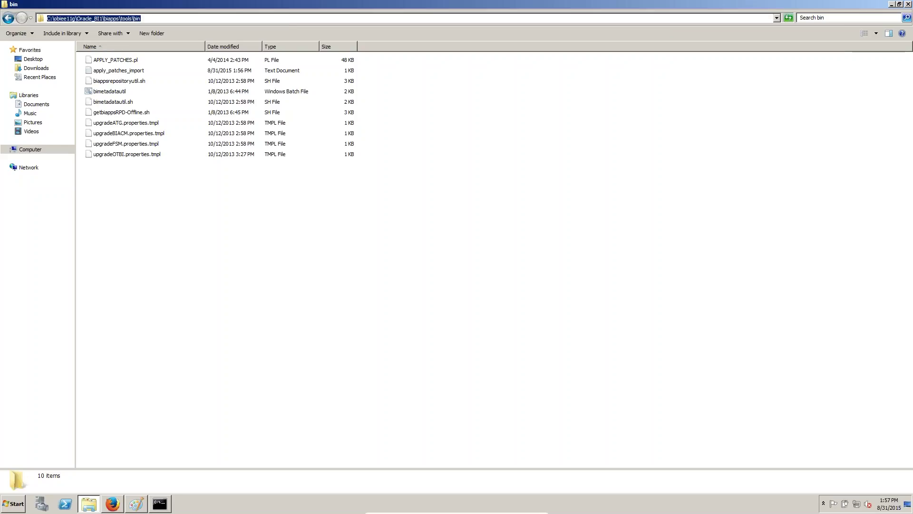
right_click(131, 19)
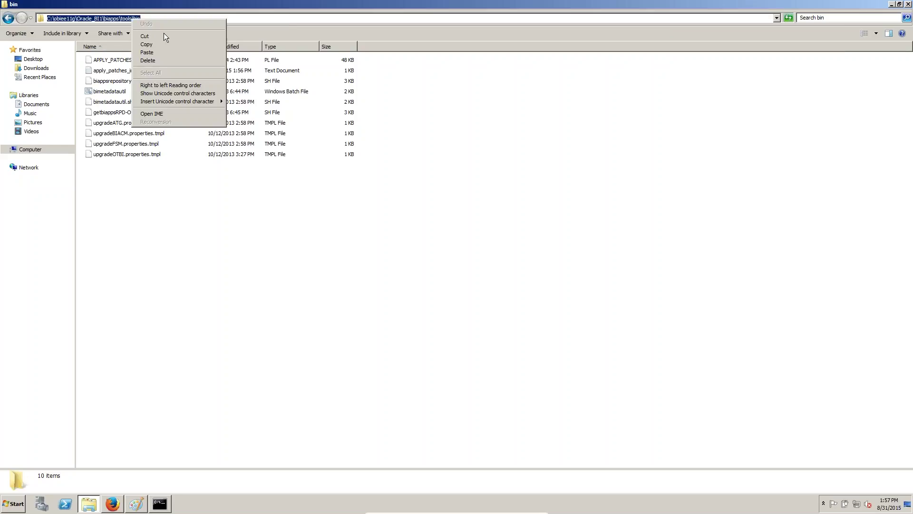
click(162, 44)
- In Command Prompt, add the copied path as the script's argument after a space, ending with a backslash: C:\obiee11g\Oracle_BI1\biapps\tools\bin\
click(160, 504)
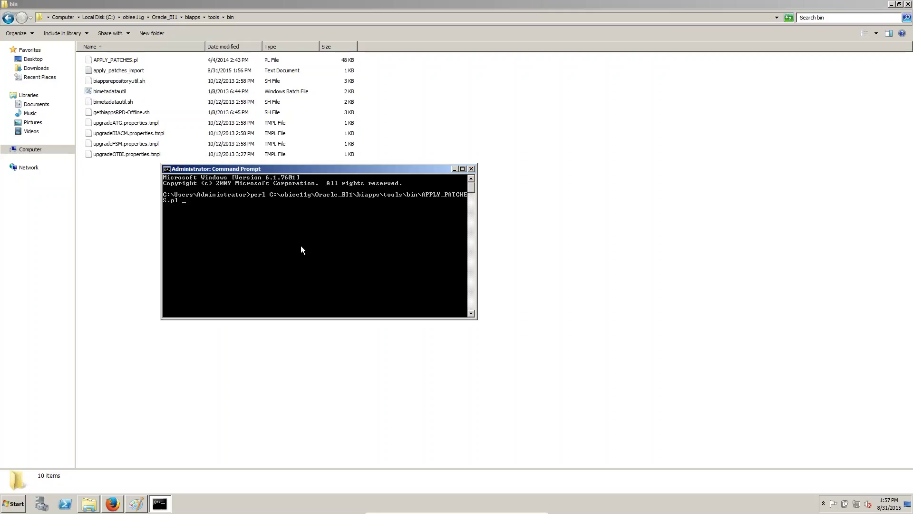
key(ctrl+v)
key(BackSpace)
right_click(269, 172)
mouse_move(285, 232)
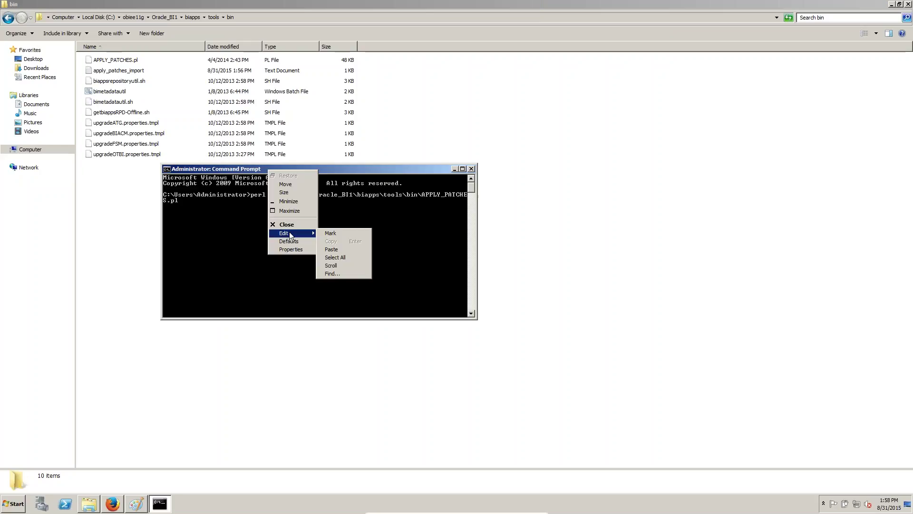
click(341, 250)
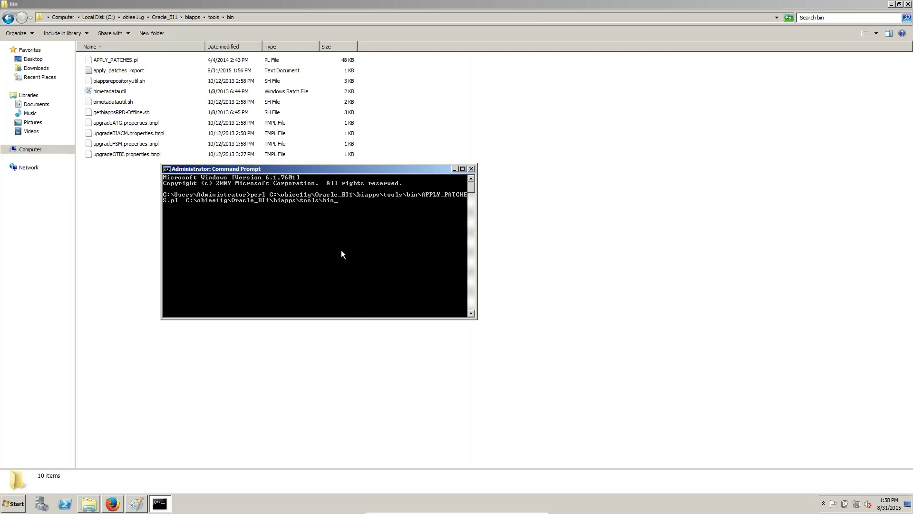
- Copy the file name apply_patches_import from the bin folder without renaming the file
click(125, 71)
right_click(124, 72)
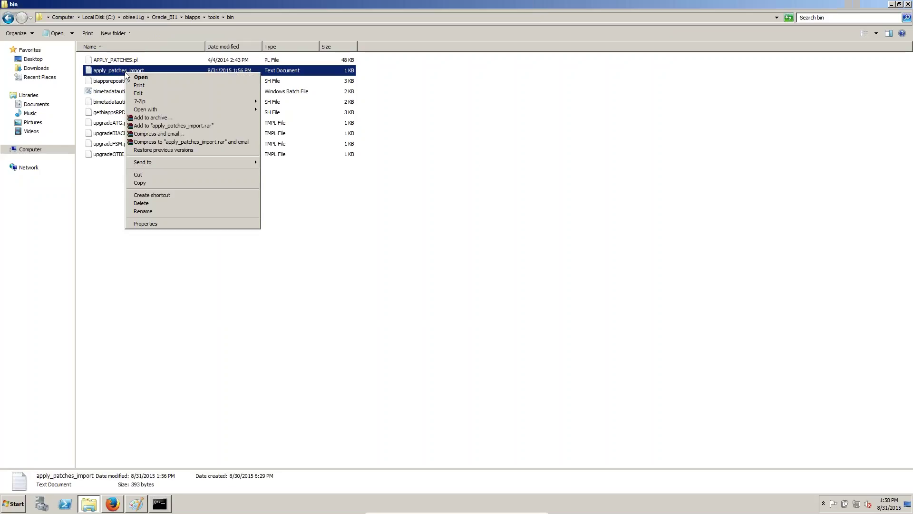
click(147, 212)
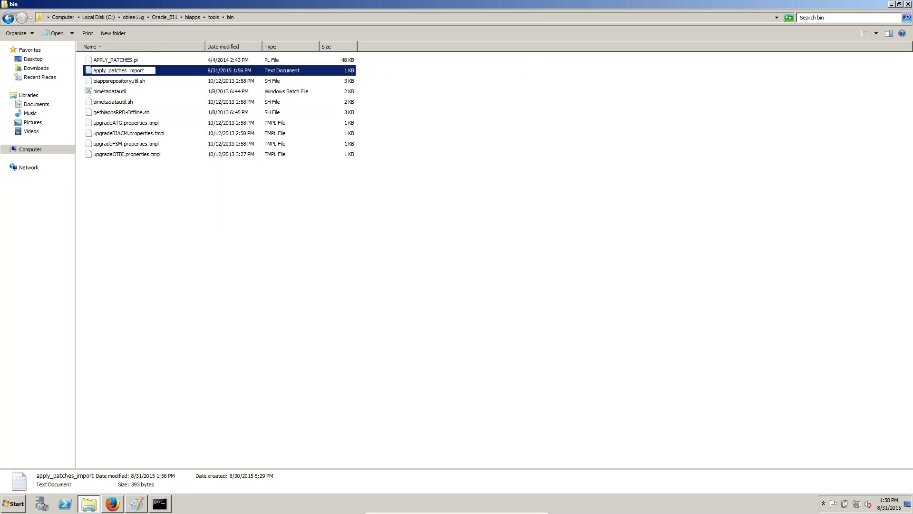
click(208, 308)
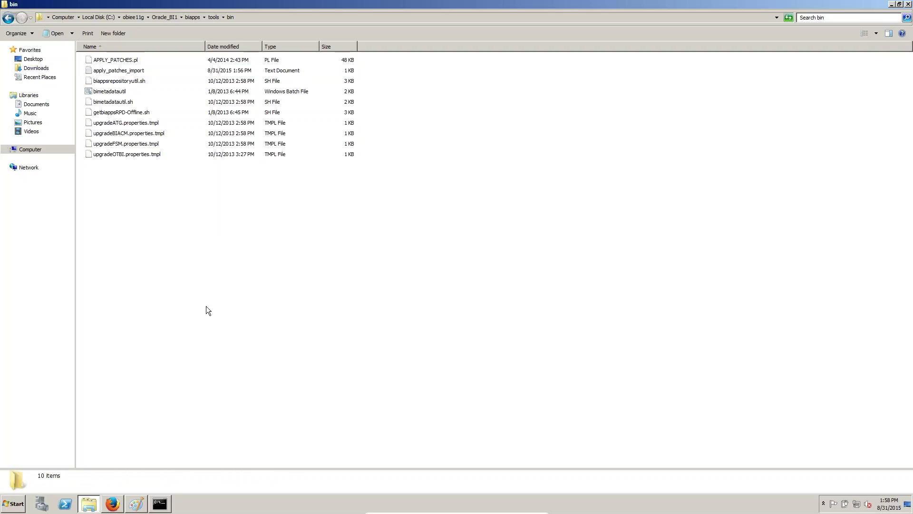
- Complete the perl command in Command Prompt with the copied name as apply_patches_import.txt and run it
click(161, 506)
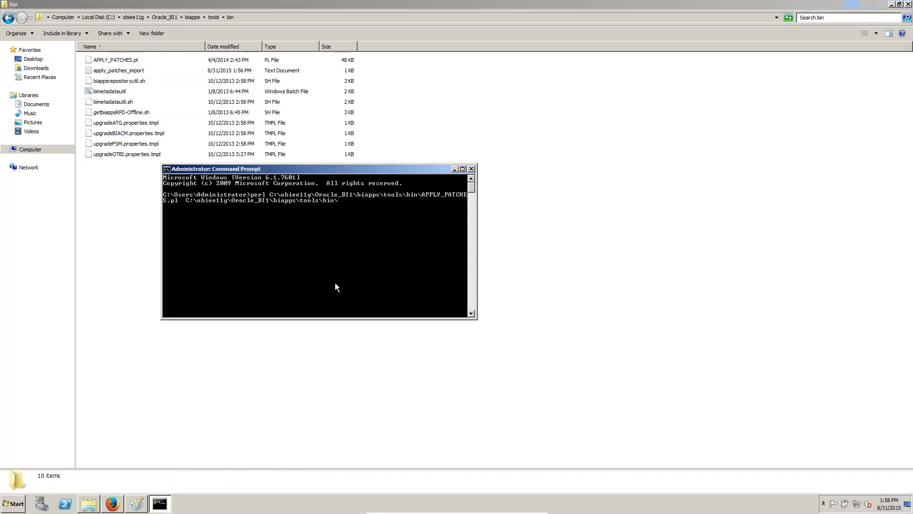
right_click(368, 170)
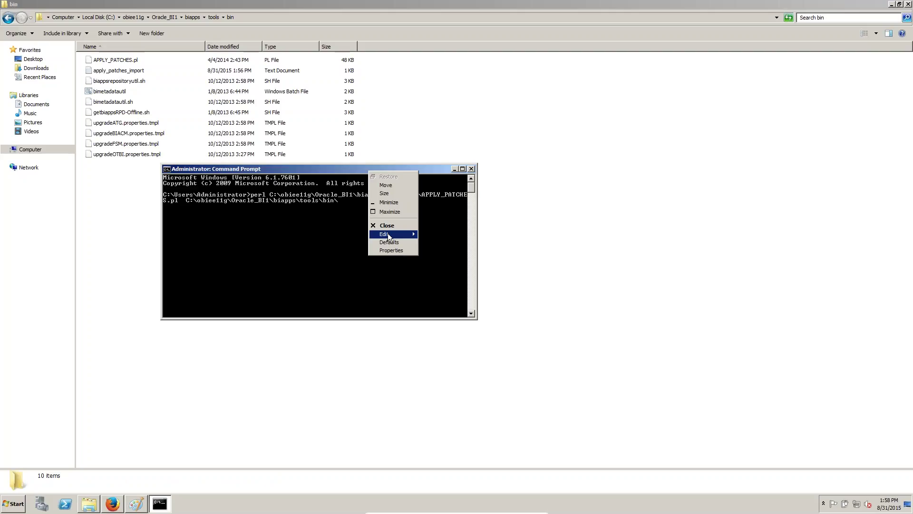
mouse_move(387, 233)
click(447, 247)
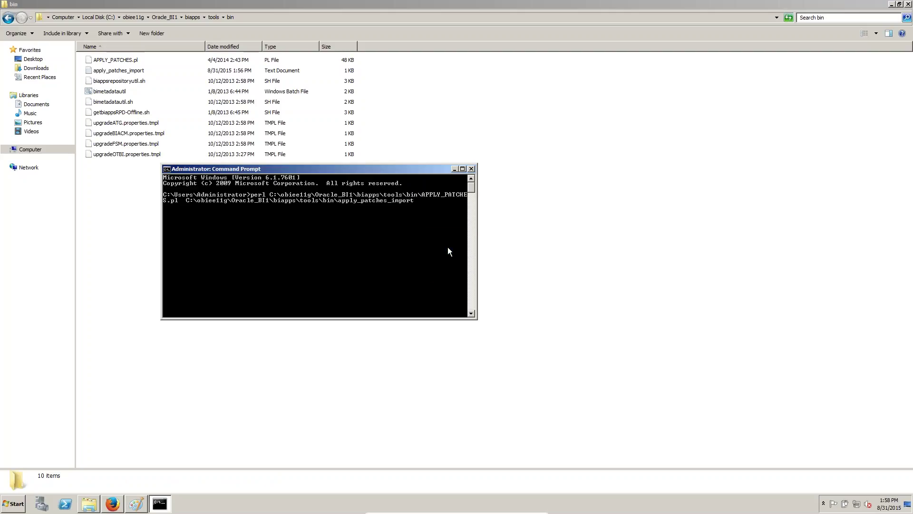
text(.txt)
key(Return)
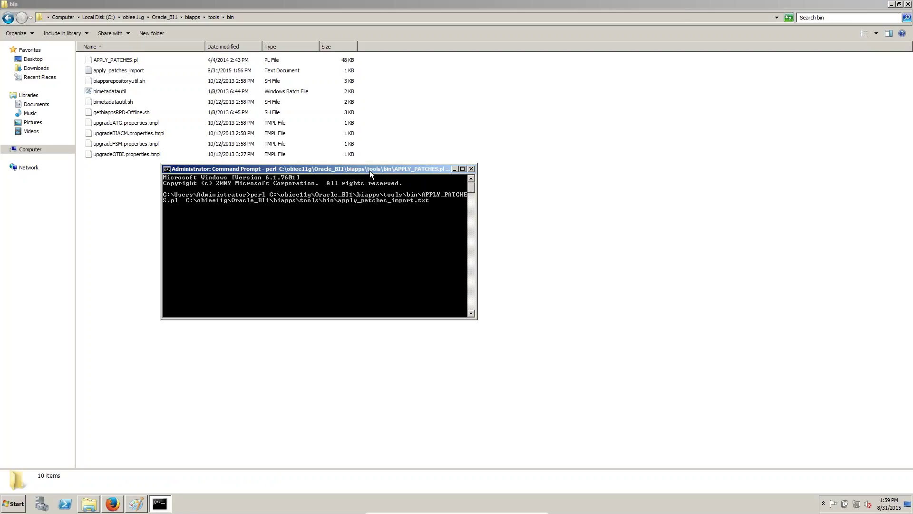